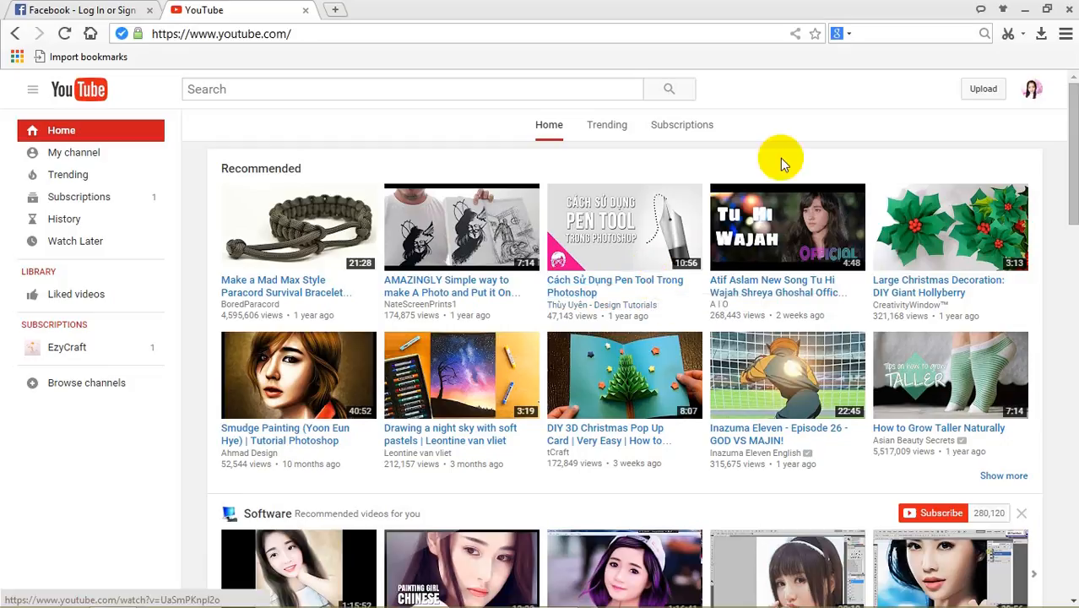
Step: Go to Creator Studio and open the Rose Serysothea video with Khmer subtitle for editing
{"action": "left_click", "coordinate": [1036, 96]}
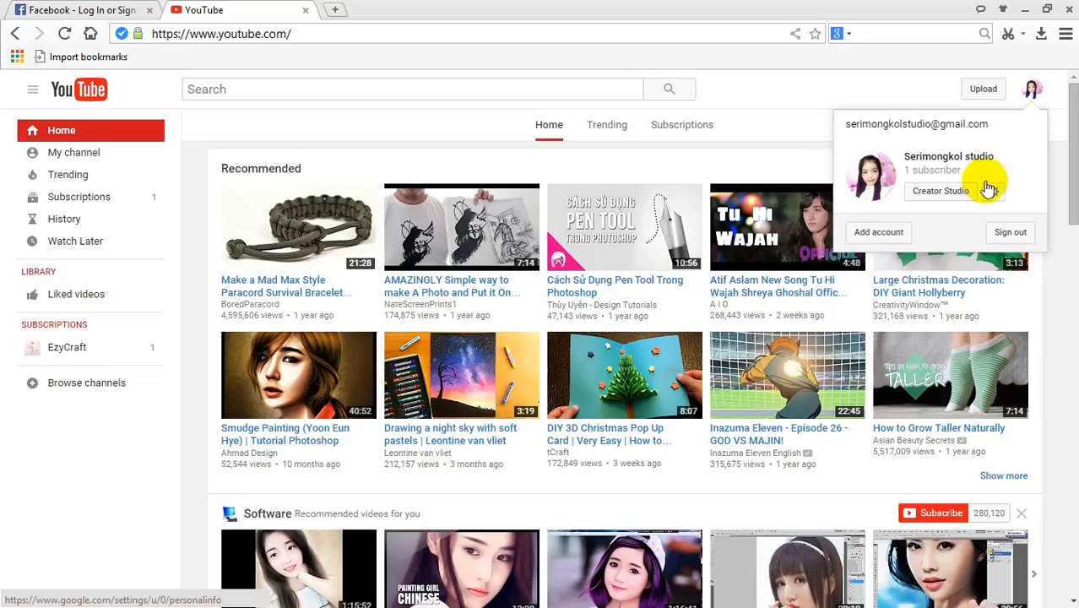
{"action": "left_click", "coordinate": [964, 195]}
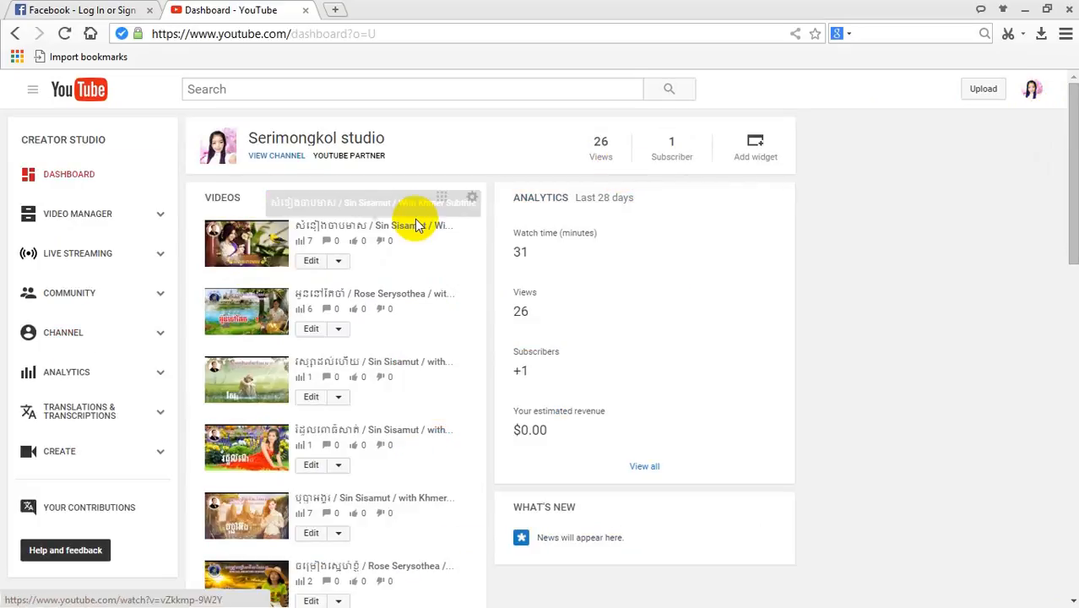
{"action": "scroll", "coordinate": [277, 240], "scroll_direction": "down", "scroll_amount": 5}
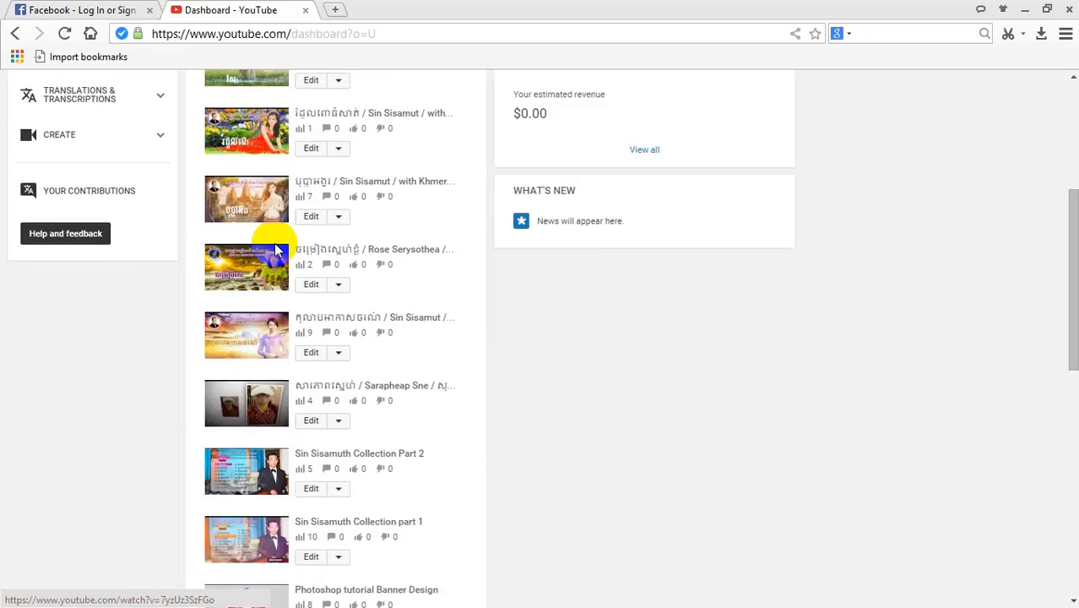
{"action": "scroll", "coordinate": [258, 346], "scroll_direction": "up", "scroll_amount": 5}
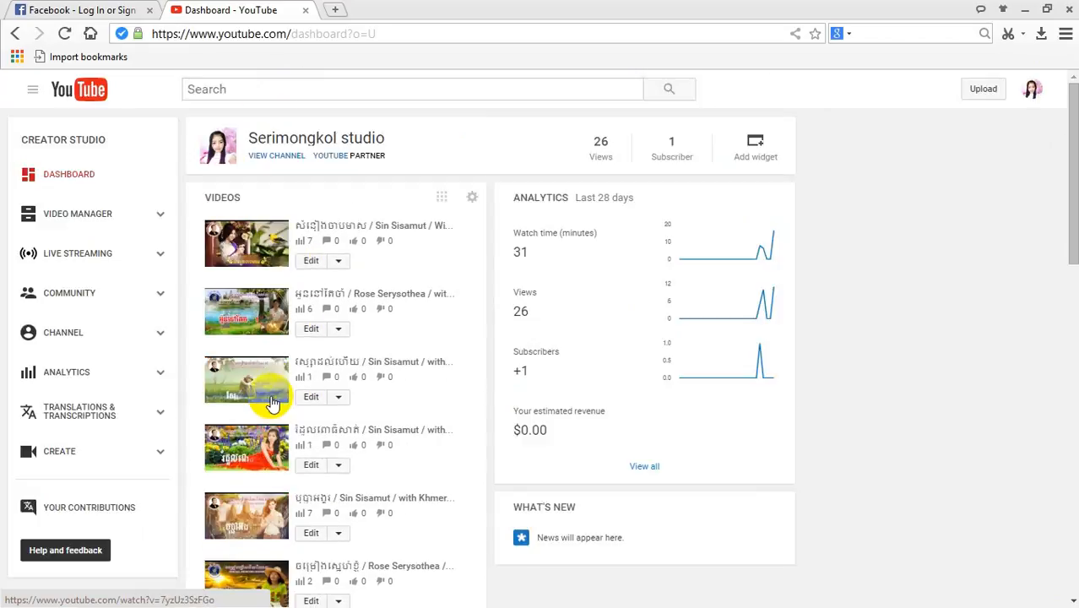
{"action": "left_click", "coordinate": [310, 329]}
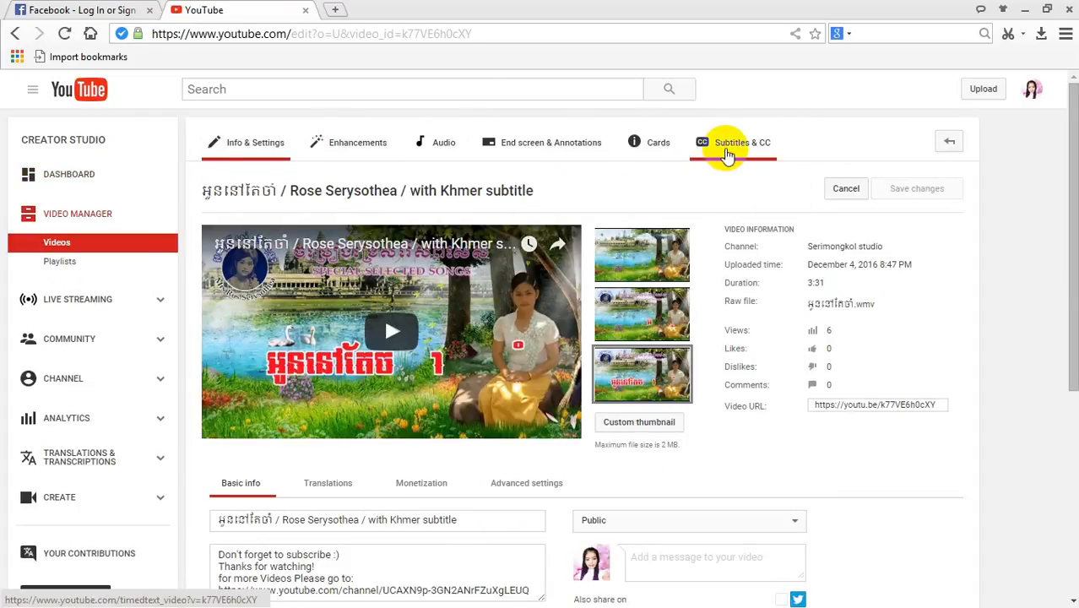
Step: Open the video's subtitle and closed caption settings and set the video language to Khmer
{"action": "left_click", "coordinate": [728, 152]}
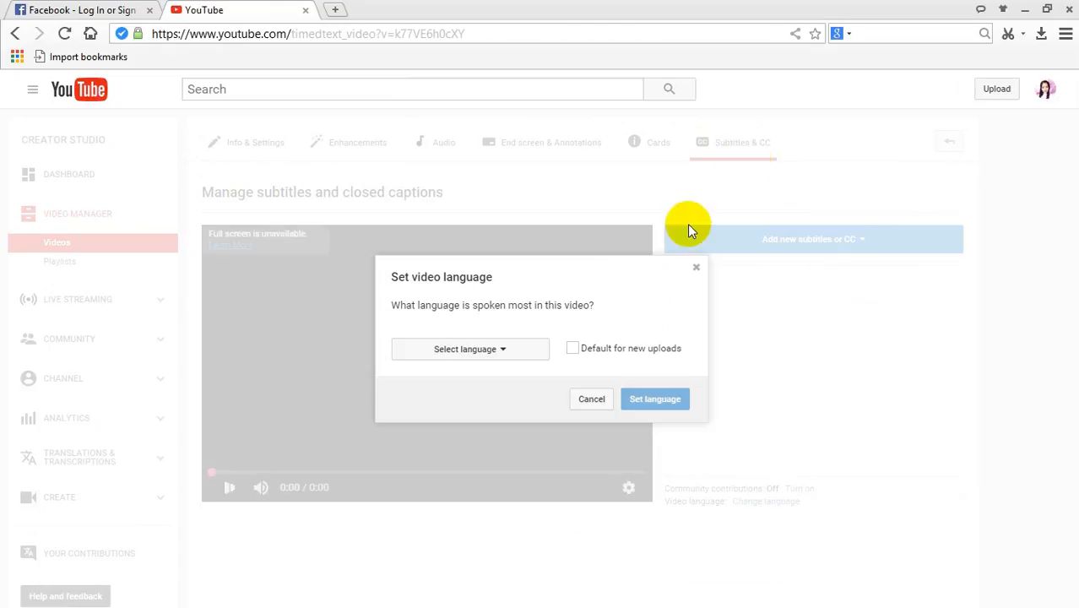
{"action": "left_click", "coordinate": [504, 355]}
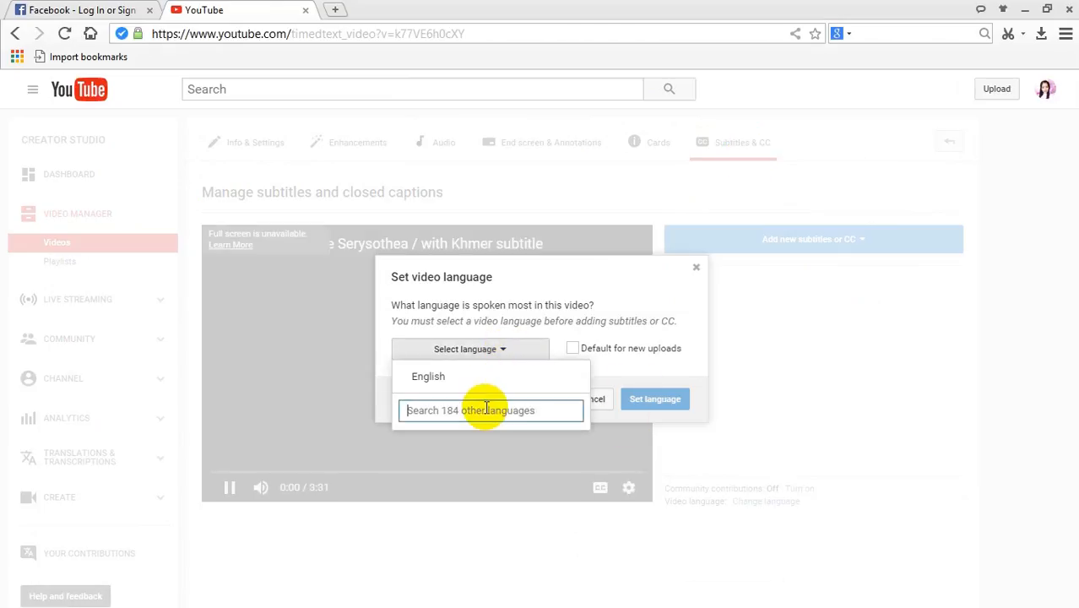
{"action": "type", "text": "khmer"}
{"action": "key", "text": "Return"}
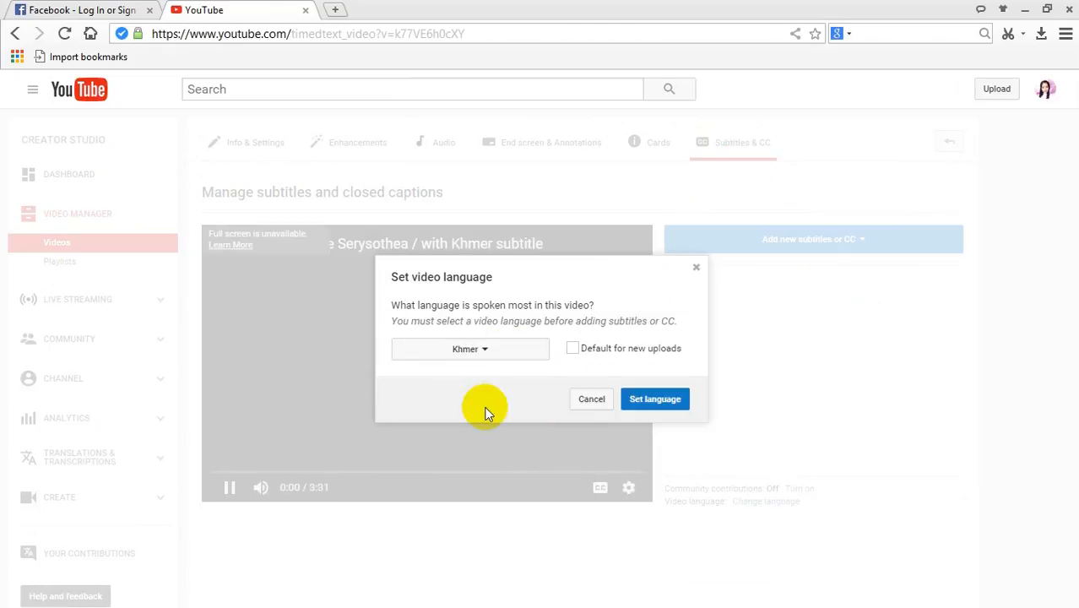
{"action": "left_click", "coordinate": [661, 404]}
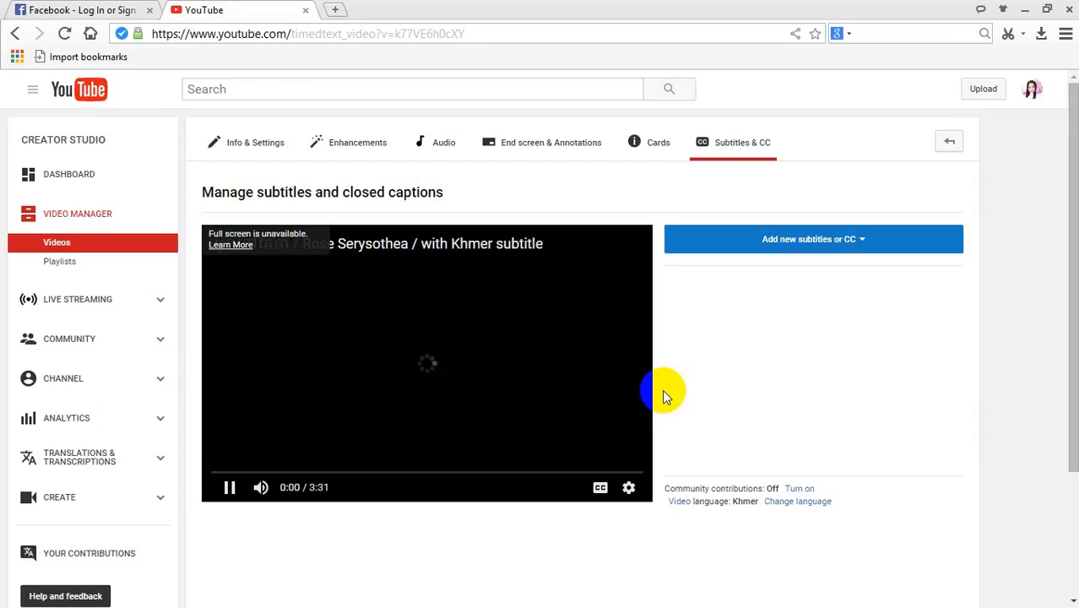
Step: Add a Khmer subtitle track using the create-new method and pause the video preview
{"action": "left_click", "coordinate": [821, 253]}
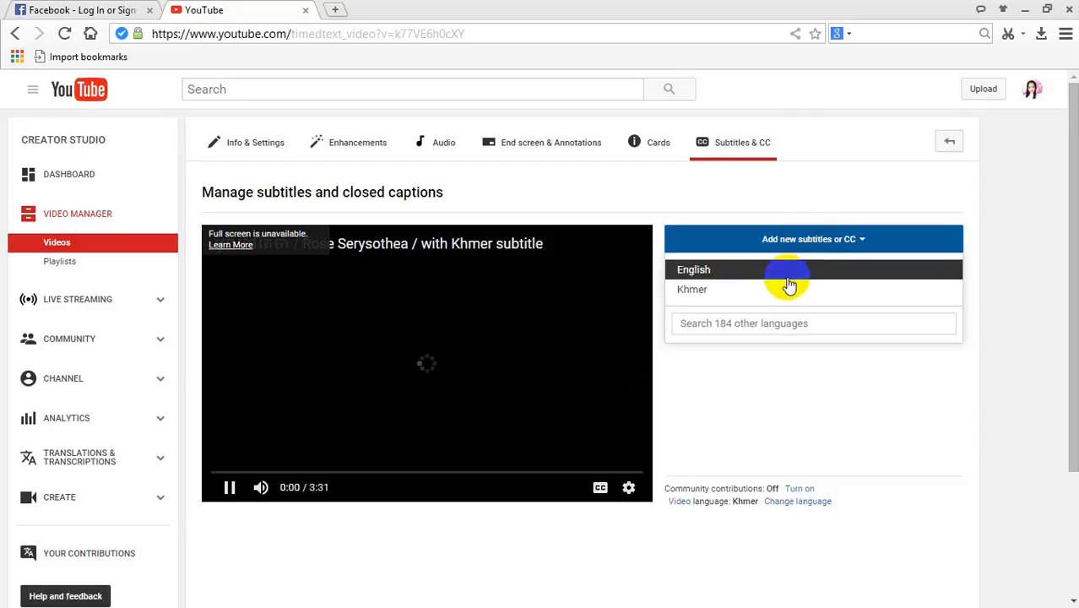
{"action": "left_click", "coordinate": [708, 292]}
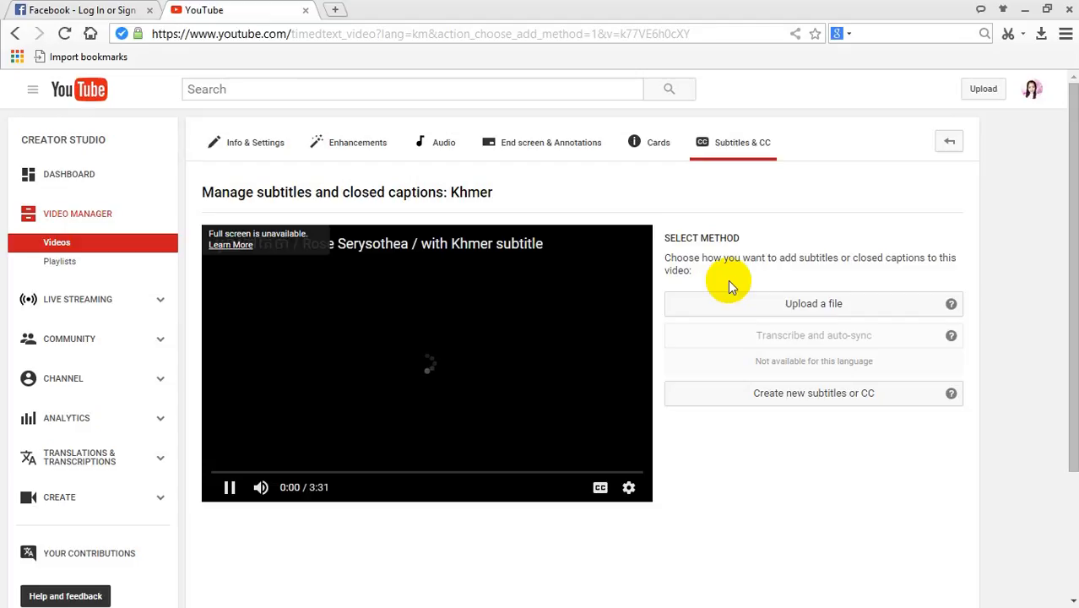
{"action": "left_click", "coordinate": [834, 404]}
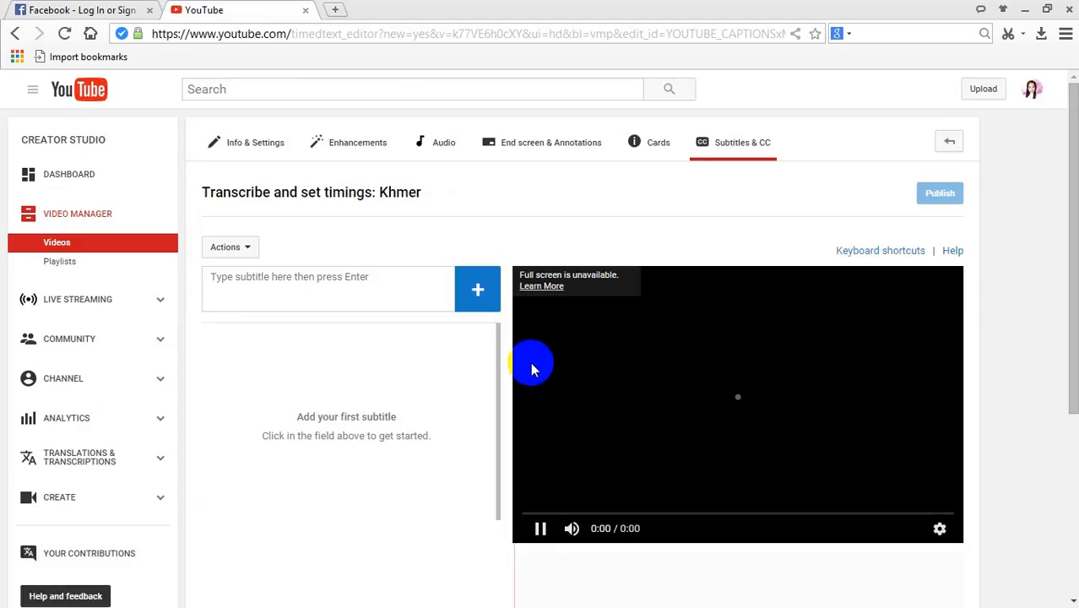
{"action": "left_click", "coordinate": [543, 525]}
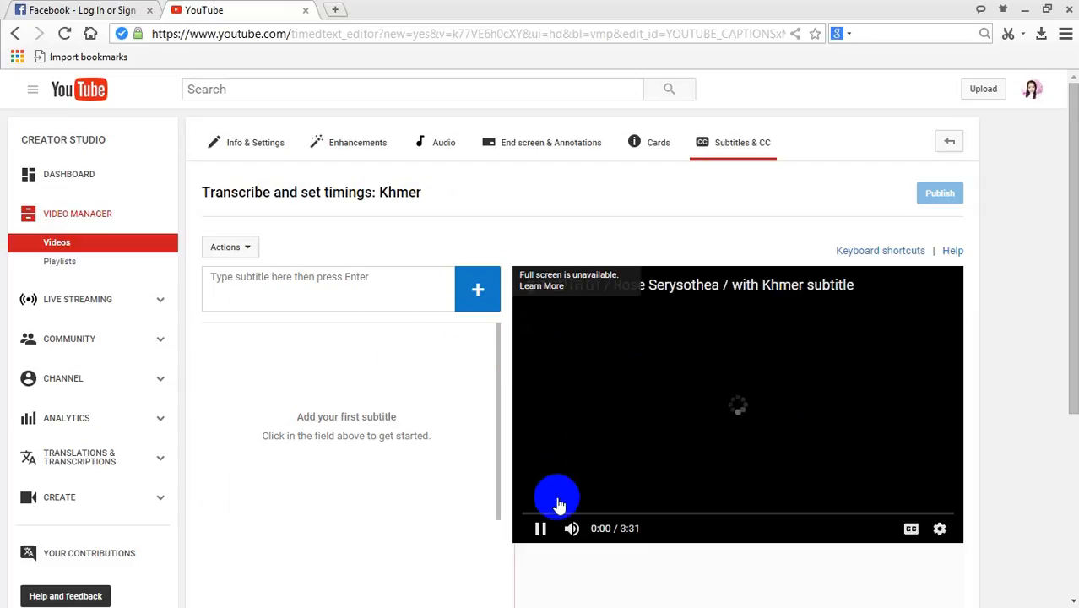
{"action": "left_click", "coordinate": [354, 279]}
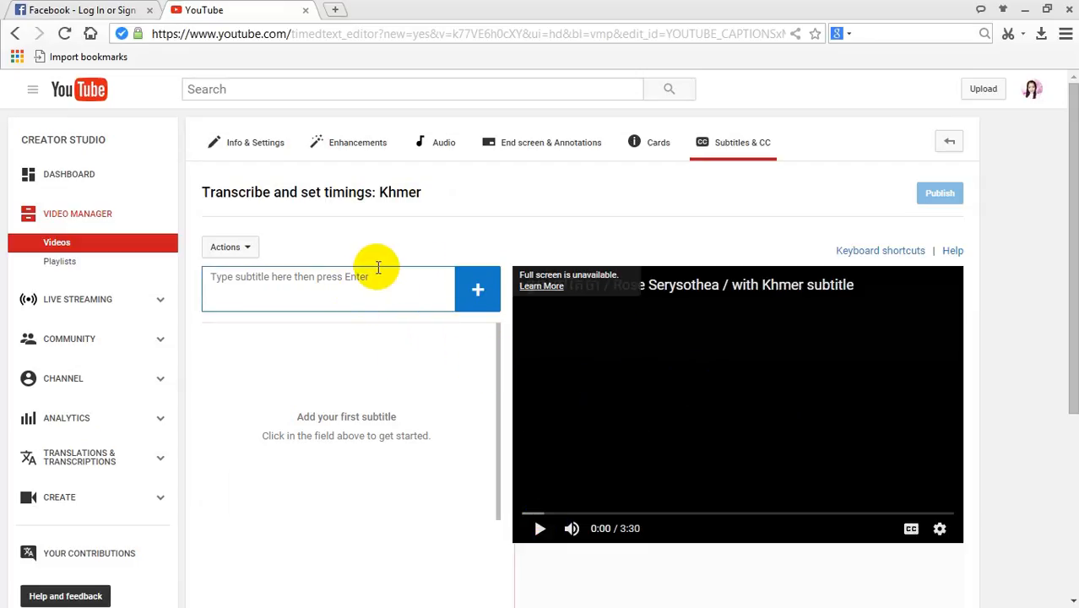
{"action": "left_click", "coordinate": [320, 265]}
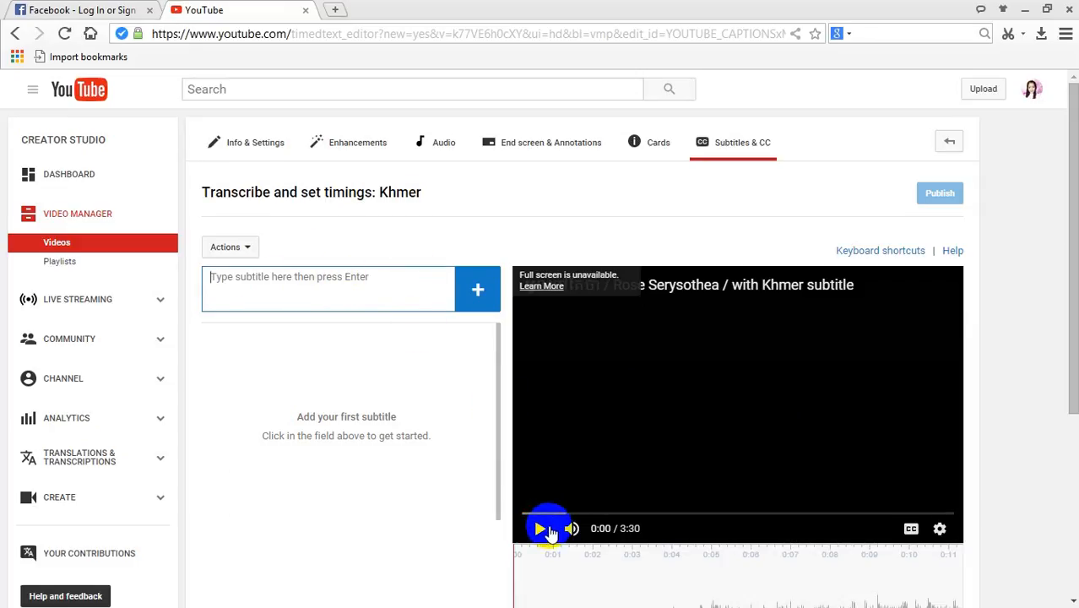
Step: Skip ahead in the video, turn the volume up fully, and play to 0:26, pausing there for the first subtitle
{"action": "left_click", "coordinate": [542, 513]}
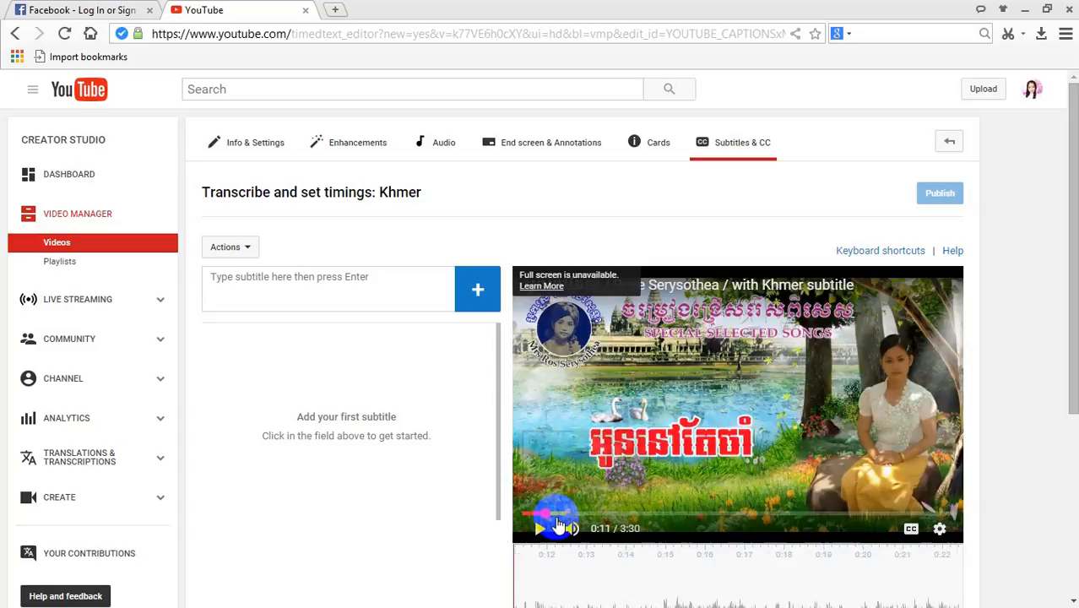
{"action": "left_click", "coordinate": [1073, 360]}
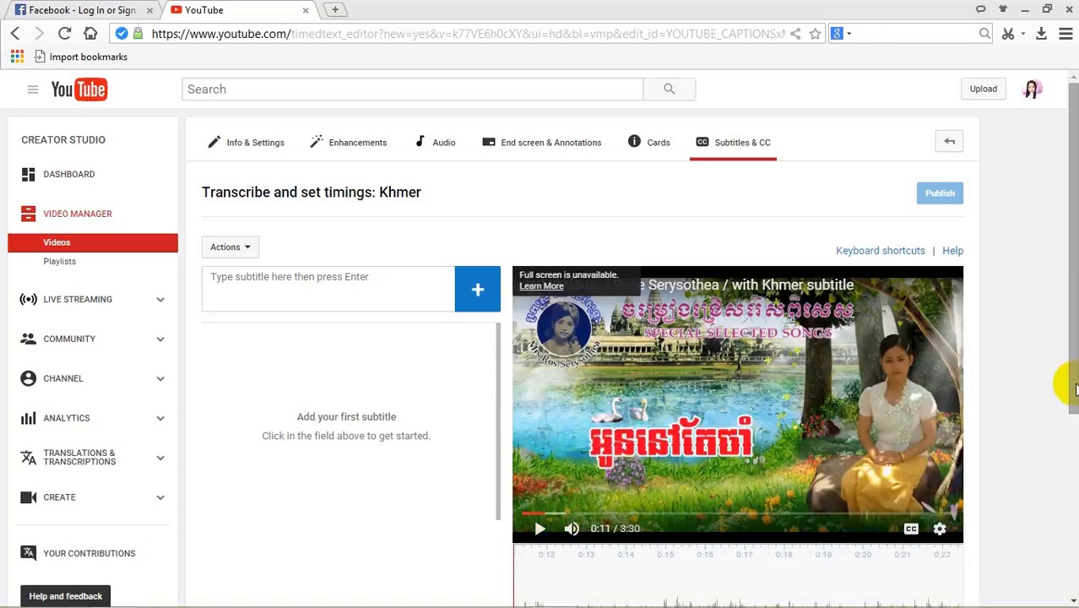
{"action": "left_click_drag", "start_coordinate": [1075, 389], "coordinate": [1074, 453]}
{"action": "left_click", "coordinate": [536, 403]}
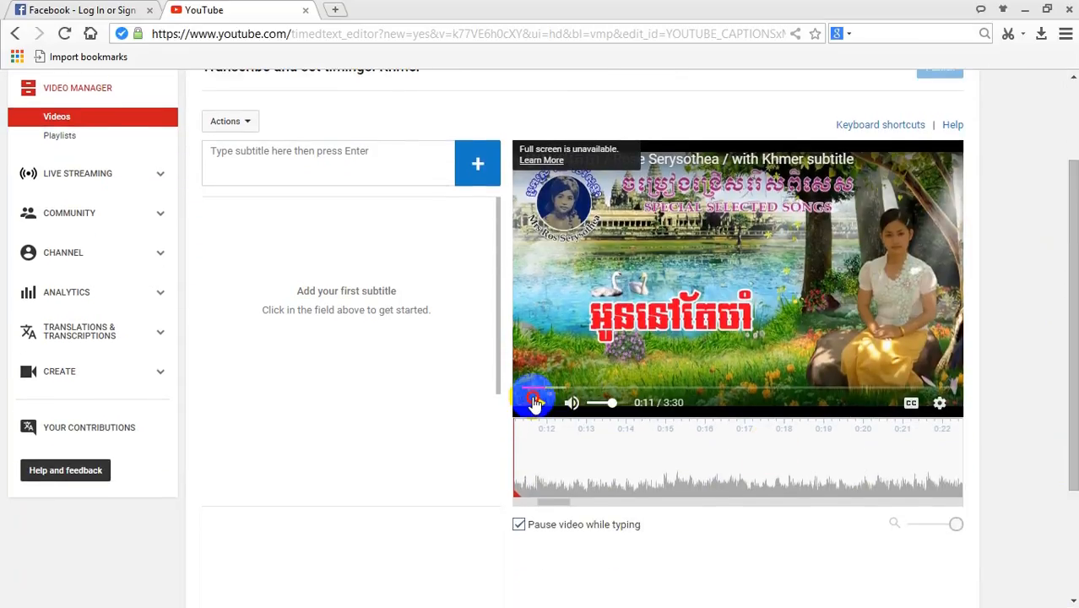
{"action": "left_click", "coordinate": [562, 392]}
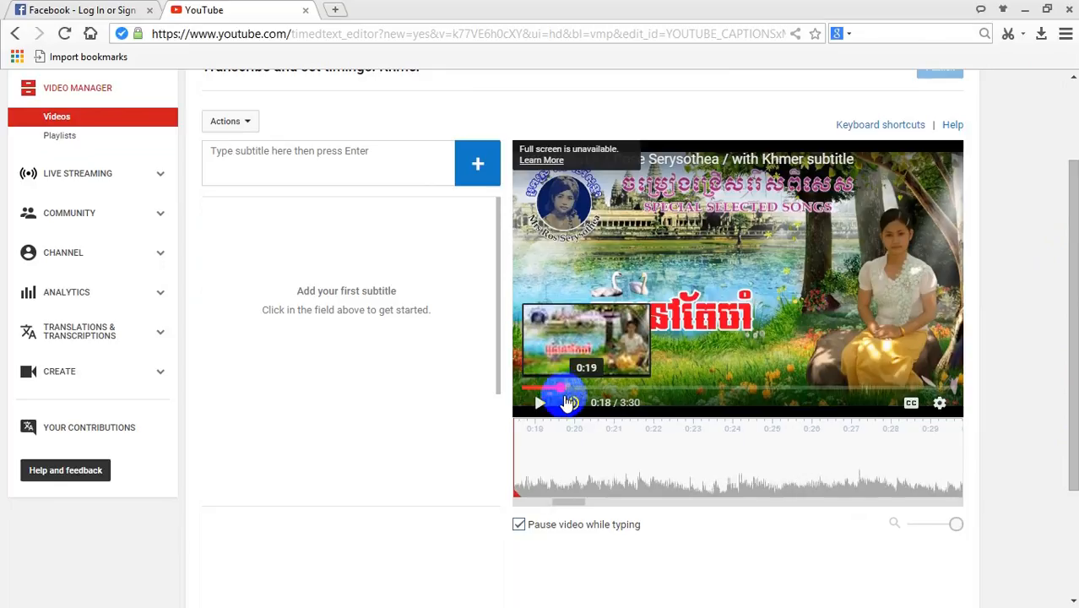
{"action": "left_click", "coordinate": [548, 405]}
{"action": "left_click", "coordinate": [611, 405]}
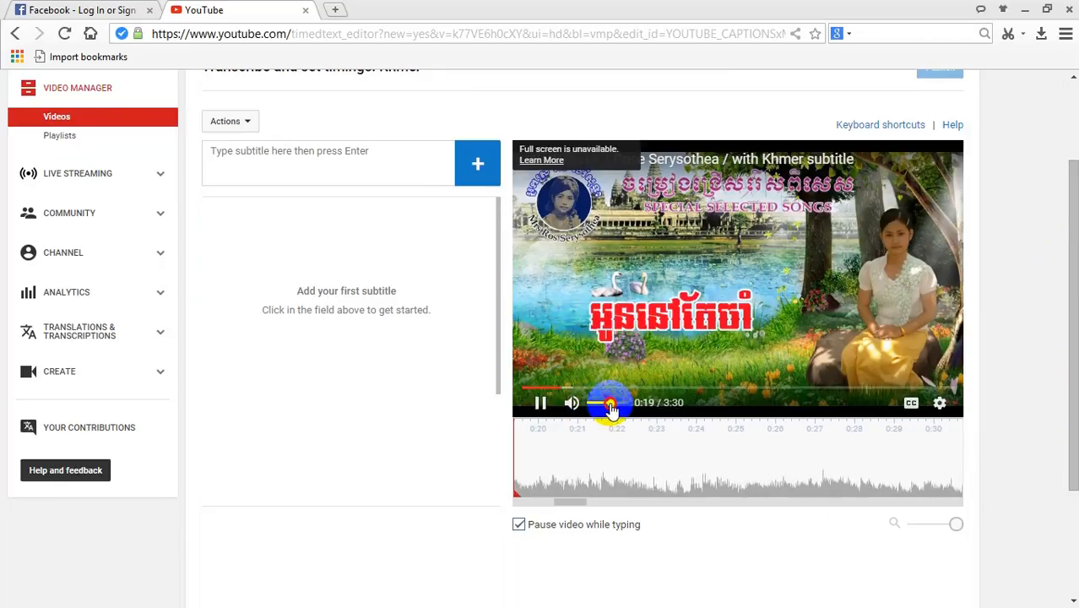
{"action": "left_click_drag", "start_coordinate": [611, 404], "coordinate": [616, 404]}
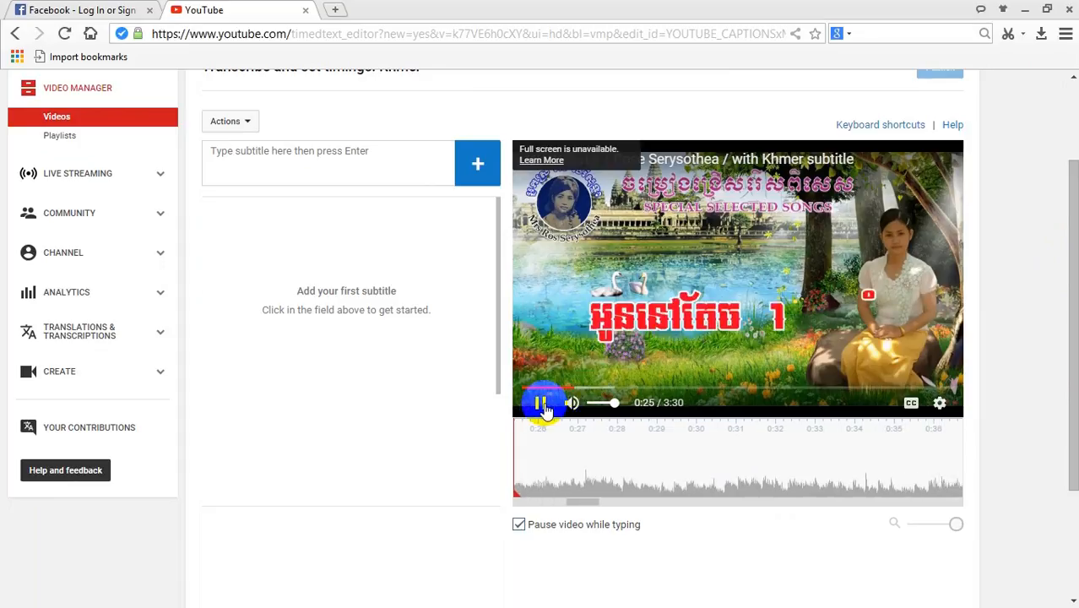
{"action": "left_click", "coordinate": [541, 406]}
Step: Add the first subtitle with the text "ពេលនេះបងអើយ យើងបែកគ្នា" at 0:26
{"action": "left_click", "coordinate": [384, 166]}
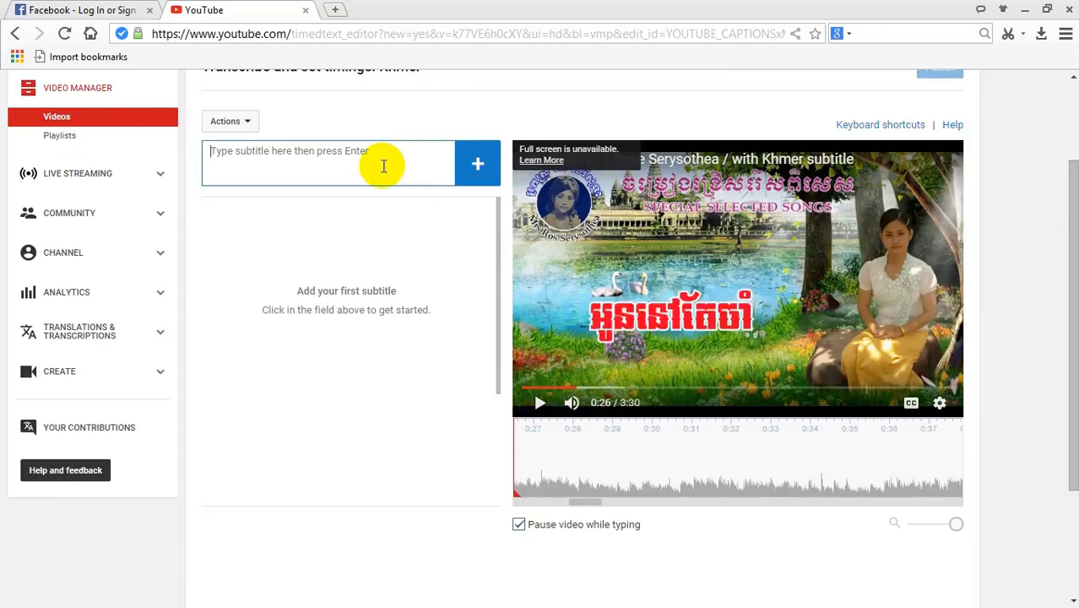
{"action": "type", "text": "Be"}
{"action": "key", "text": "BackSpace"}
{"action": "key", "text": "BackSpace"}
{"action": "type", "text": "ក"}
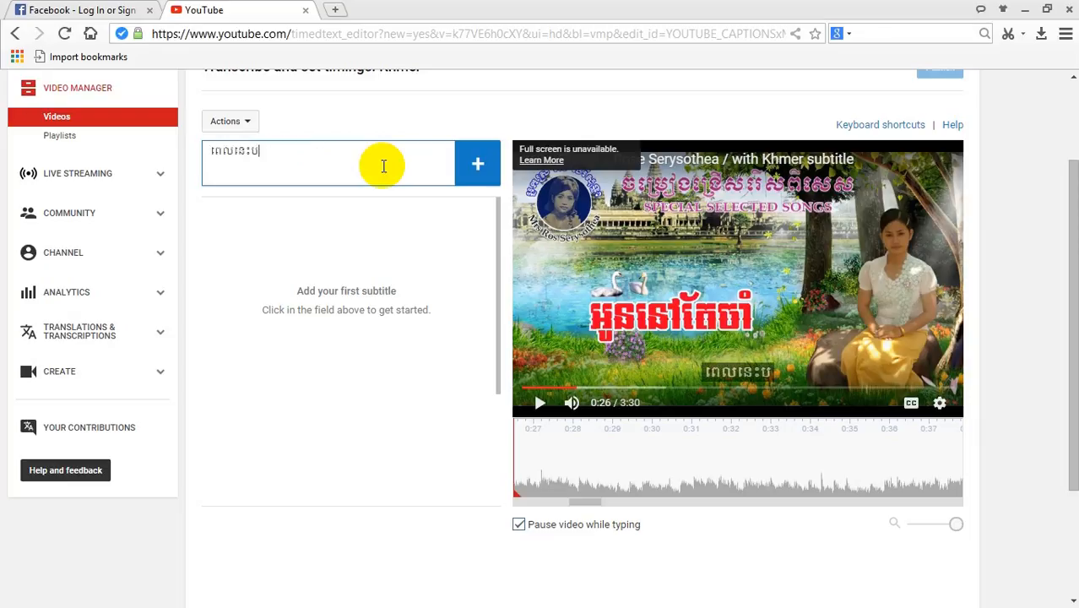
{"action": "type", "text": "េលនេះបងអើយ"}
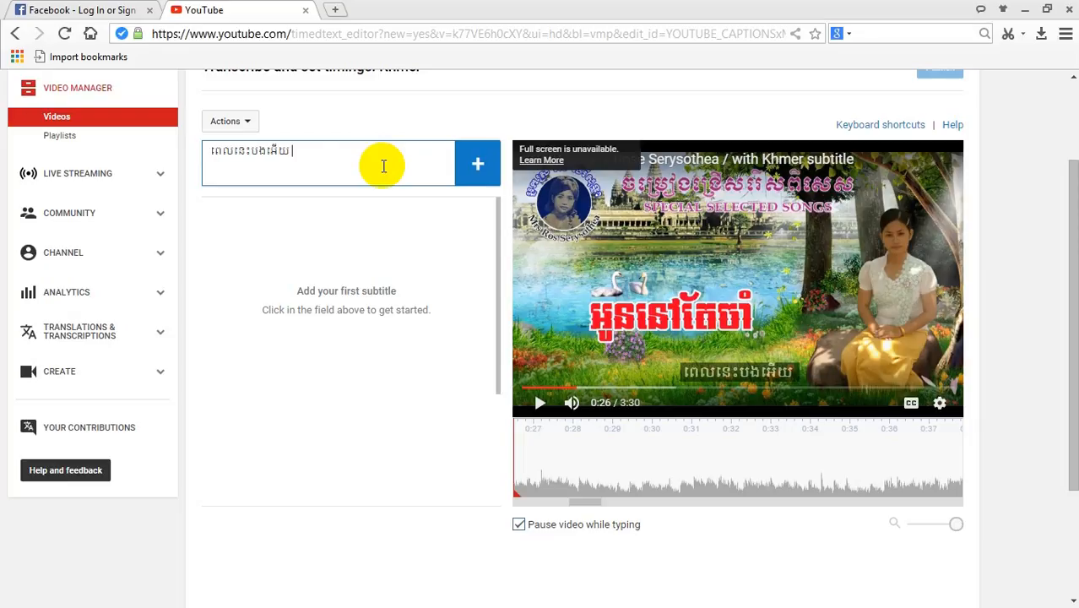
{"action": "type", "text": "យើងប"}
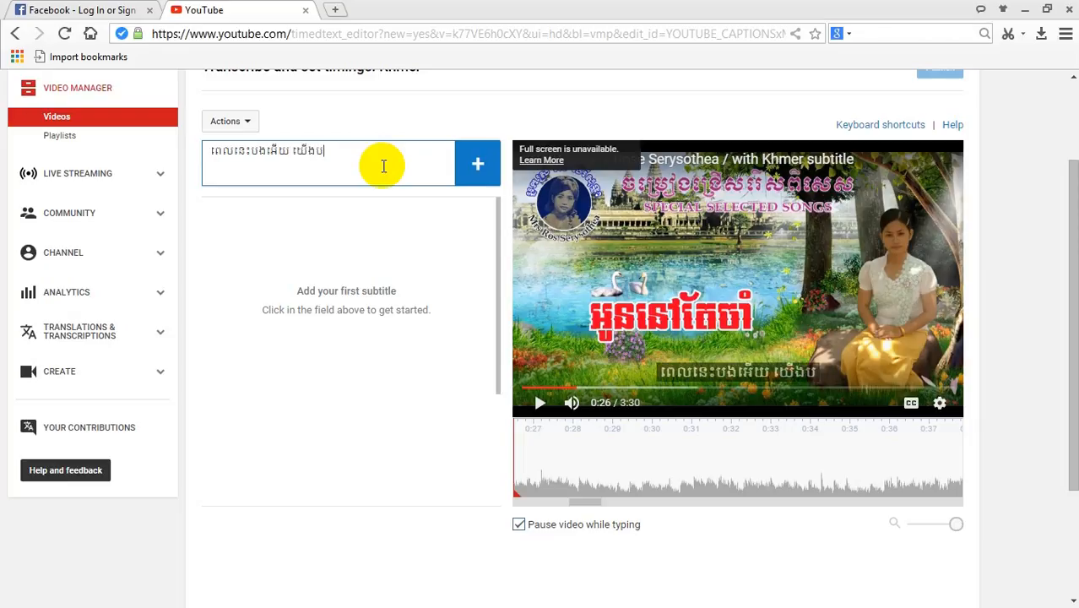
{"action": "type", "text": "ែកគ្នា"}
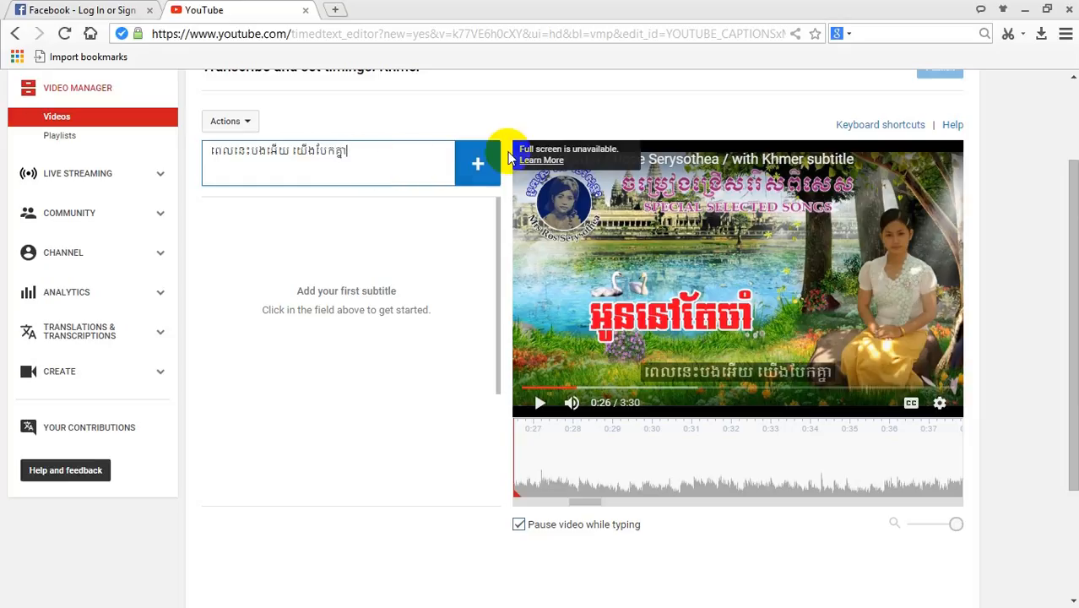
{"action": "left_click", "coordinate": [486, 165]}
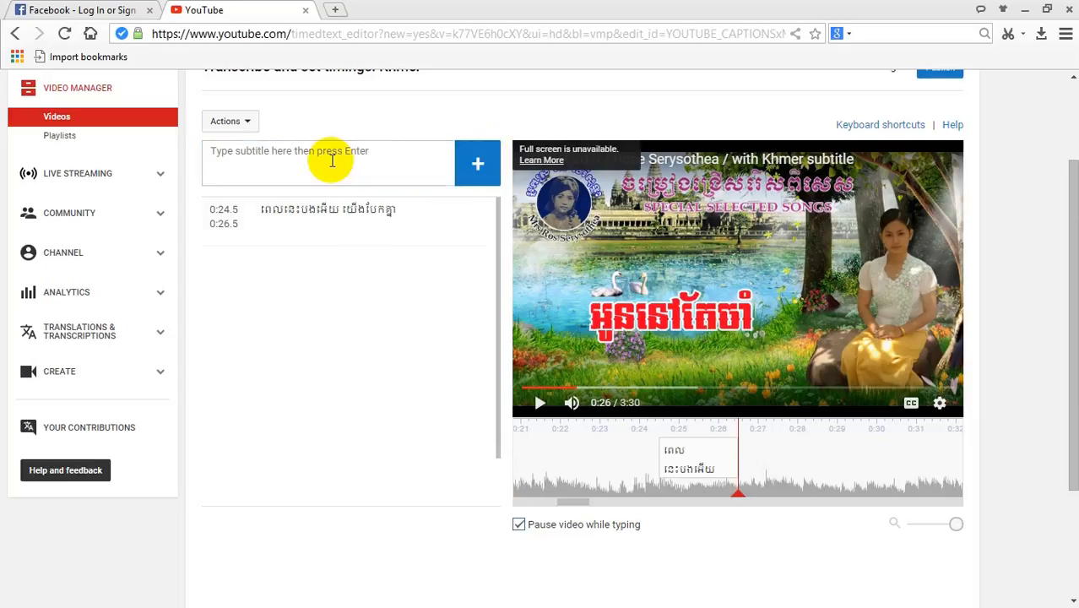
Step: Adjust the first subtitle's timing on the waveform against playback so it runs from 0:25.0 to 0:28.9
{"action": "left_click_drag", "start_coordinate": [654, 459], "coordinate": [702, 459]}
{"action": "left_click", "coordinate": [541, 403]}
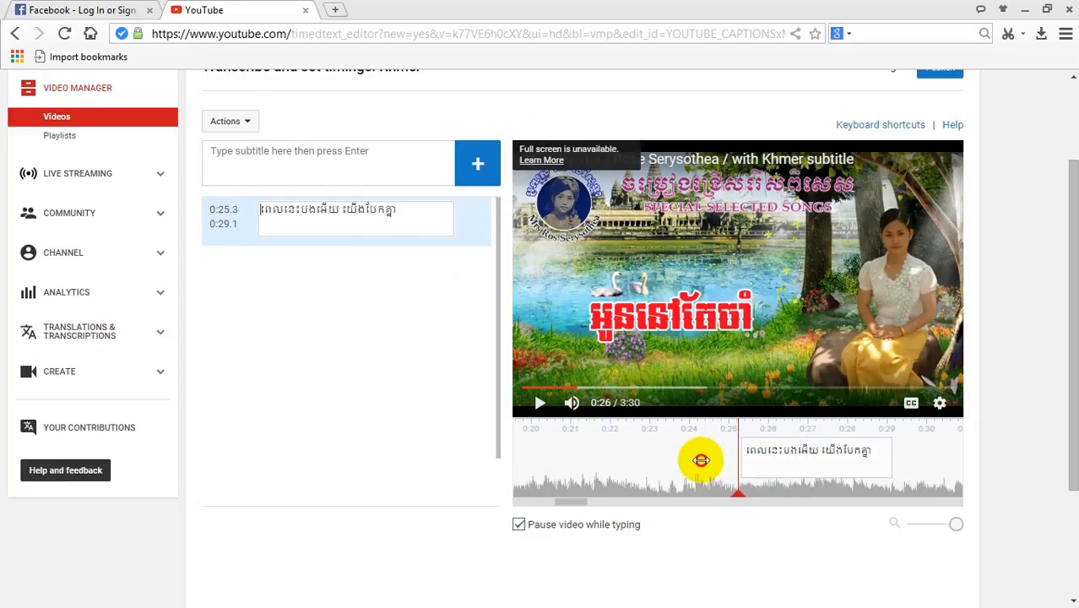
{"action": "left_click", "coordinate": [545, 413]}
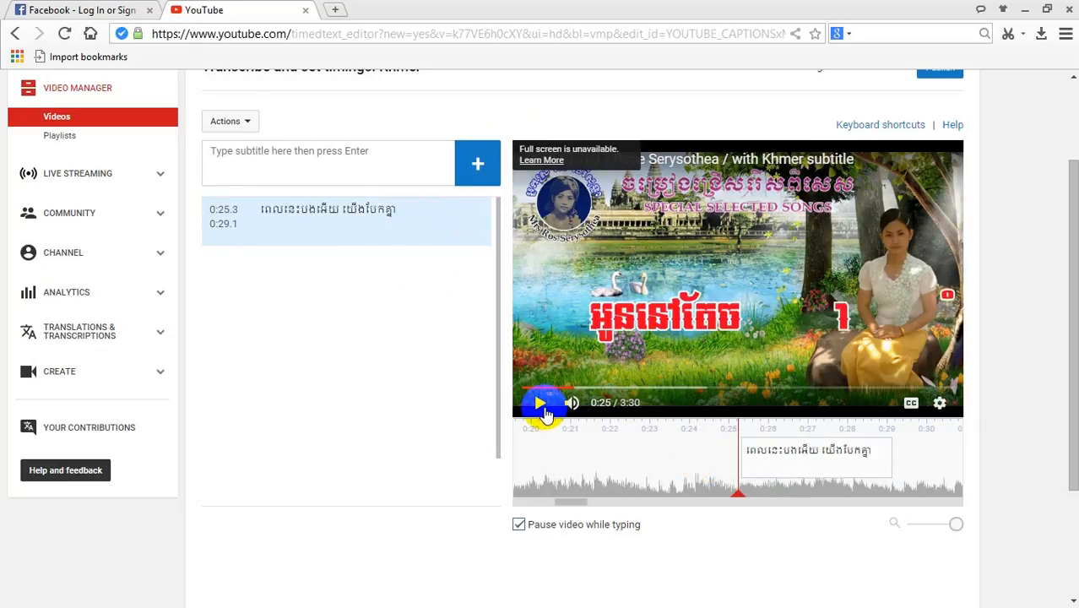
{"action": "mouse_move", "coordinate": [629, 461]}
{"action": "left_mouse_down"}
{"action": "mouse_move", "coordinate": [667, 463]}
{"action": "mouse_move", "coordinate": [633, 462]}
{"action": "left_mouse_up"}
{"action": "left_click", "coordinate": [540, 402]}
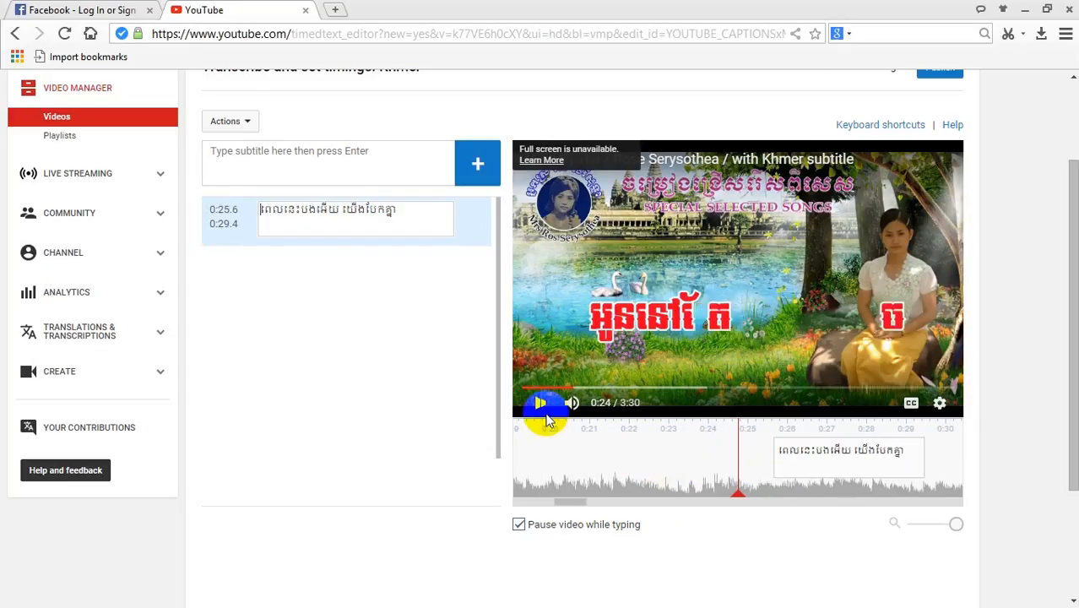
{"action": "left_click_drag", "start_coordinate": [818, 475], "coordinate": [783, 479]}
{"action": "left_click_drag", "start_coordinate": [670, 471], "coordinate": [695, 470]}
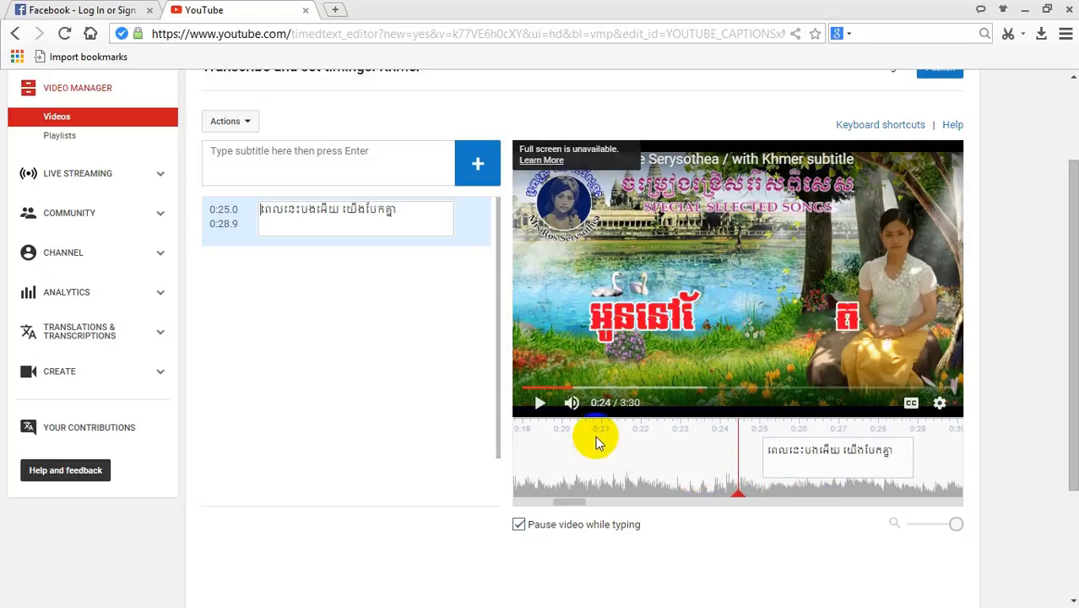
Step: Play through the first sung line, pause at its end, and extend the subtitle's end time to 0:30.0
{"action": "left_click", "coordinate": [540, 403]}
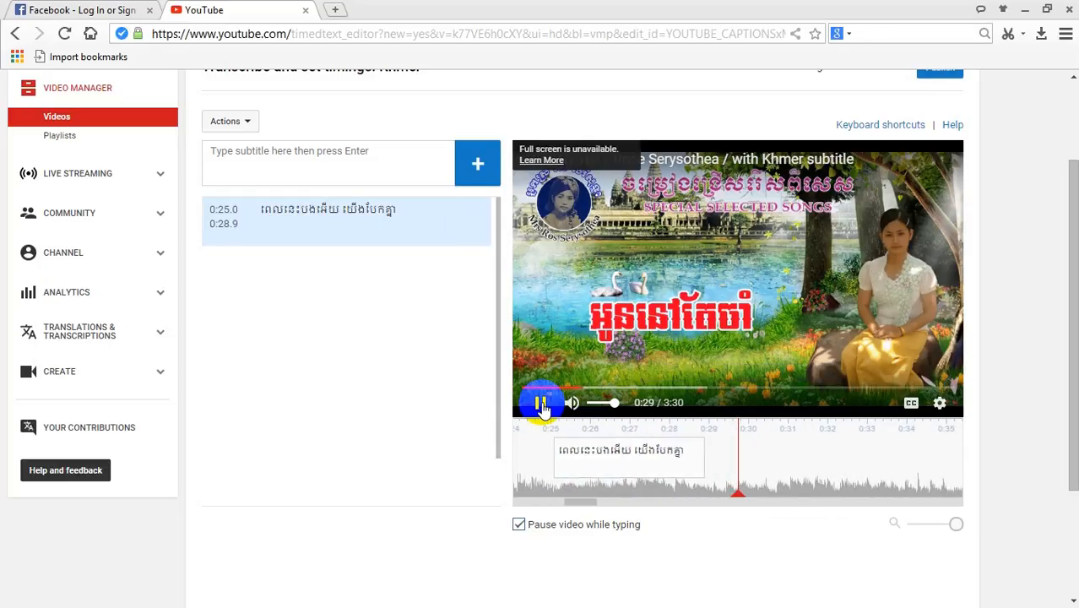
{"action": "left_click", "coordinate": [540, 405]}
{"action": "left_click_drag", "start_coordinate": [696, 451], "coordinate": [742, 454]}
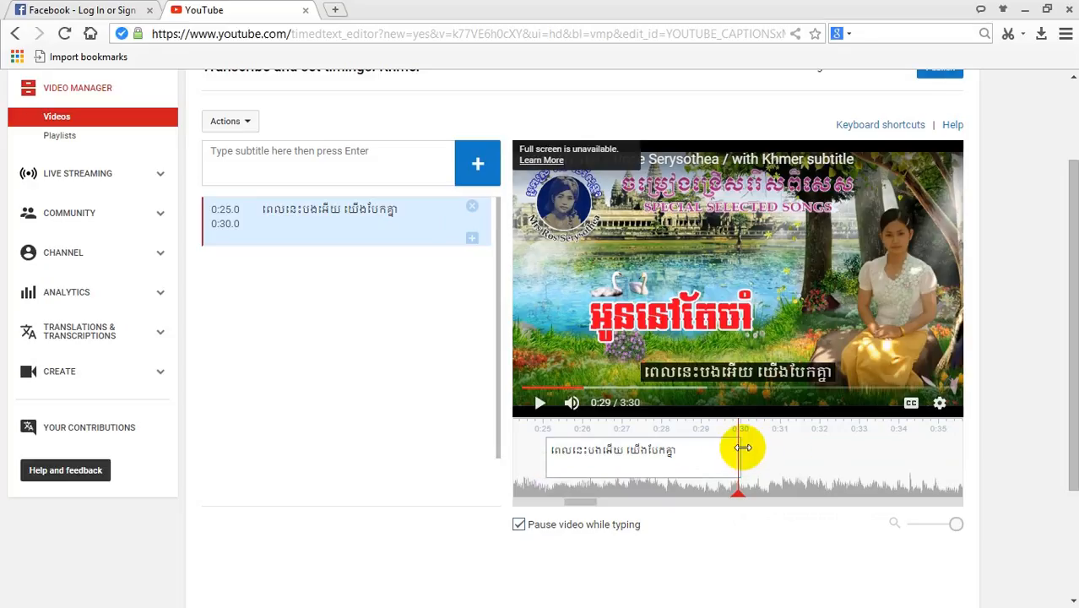
Step: Play past the first subtitle, pause at 0:30, and add the second subtitle with the text "តែចិន្តាអូនចាំ"
{"action": "left_click_drag", "start_coordinate": [770, 449], "coordinate": [842, 451]}
{"action": "left_click", "coordinate": [540, 403]}
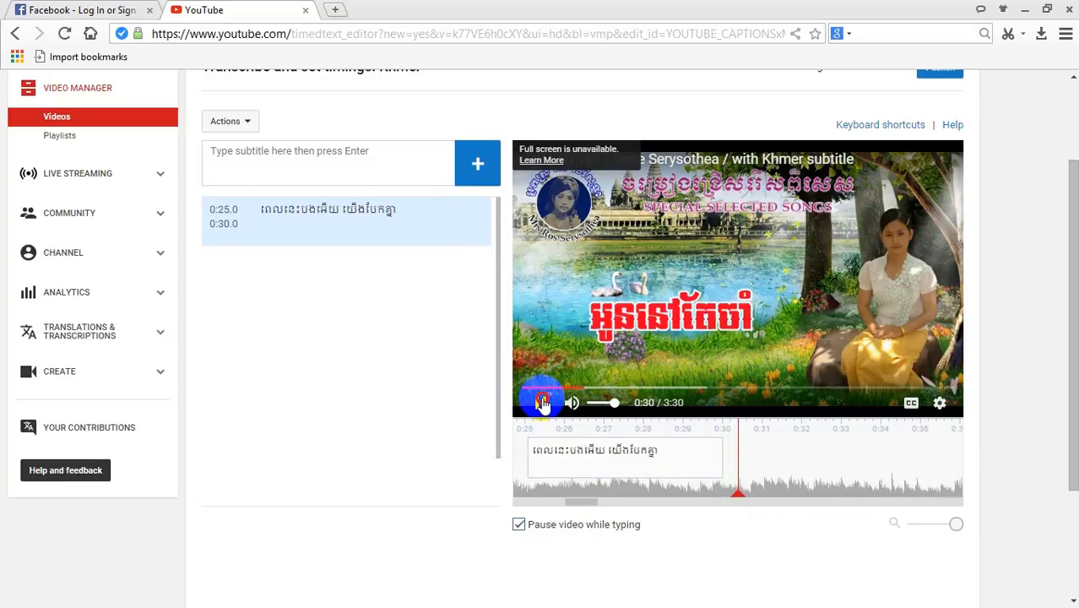
{"action": "left_click", "coordinate": [540, 403]}
{"action": "left_click", "coordinate": [380, 156]}
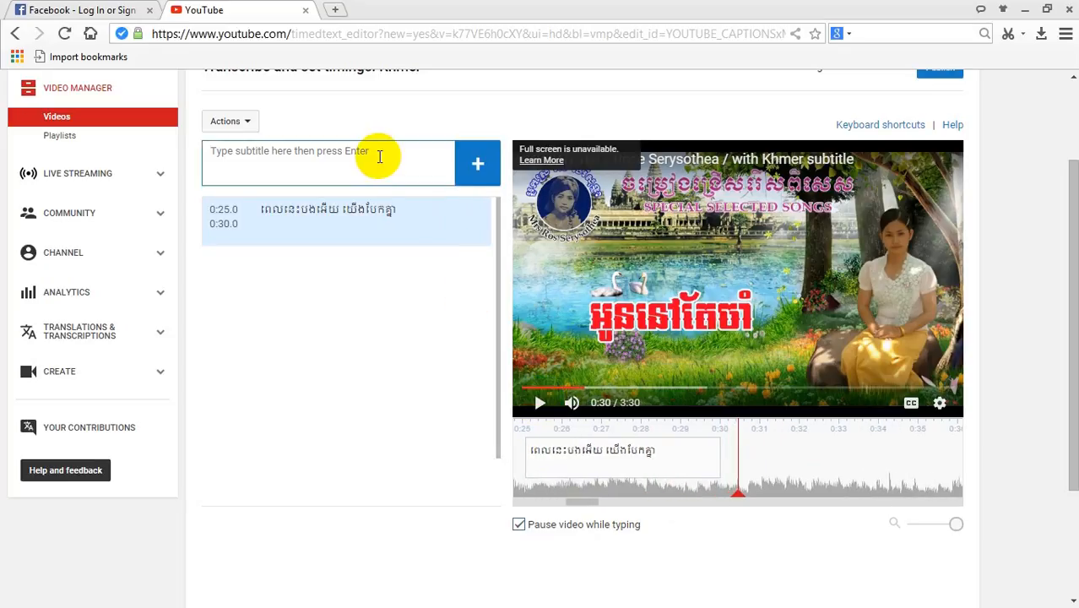
{"action": "type", "text": "គ"}
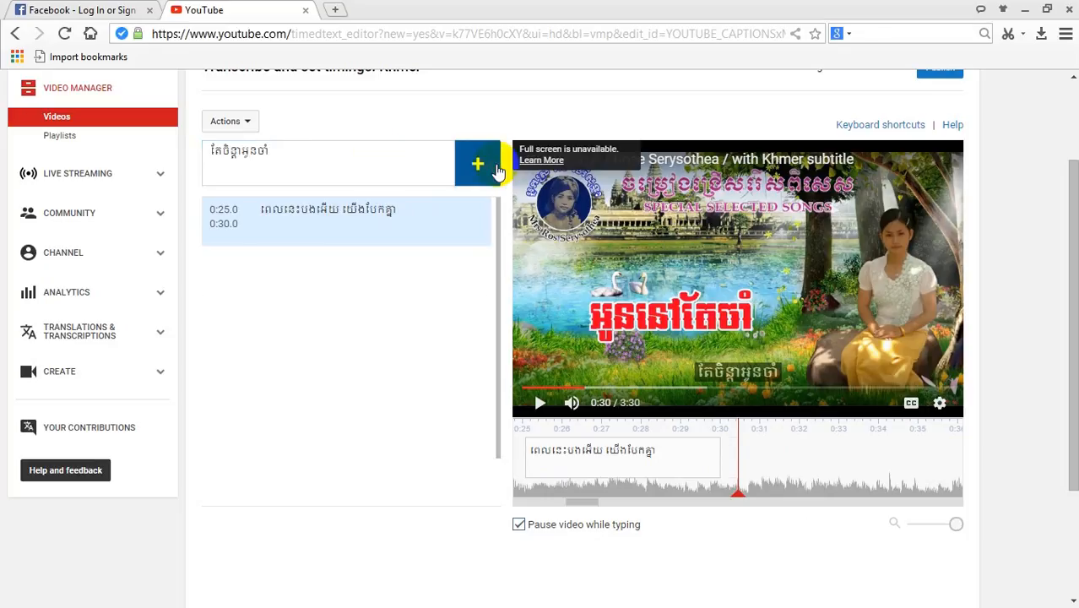
{"action": "left_click", "coordinate": [493, 168]}
Step: Stretch and shift the second subtitle on the waveform so it runs from 0:30.3 to 0:34.5
{"action": "left_click_drag", "start_coordinate": [733, 451], "coordinate": [881, 463]}
{"action": "left_click", "coordinate": [799, 465]}
{"action": "left_click_drag", "start_coordinate": [799, 460], "coordinate": [793, 458]}
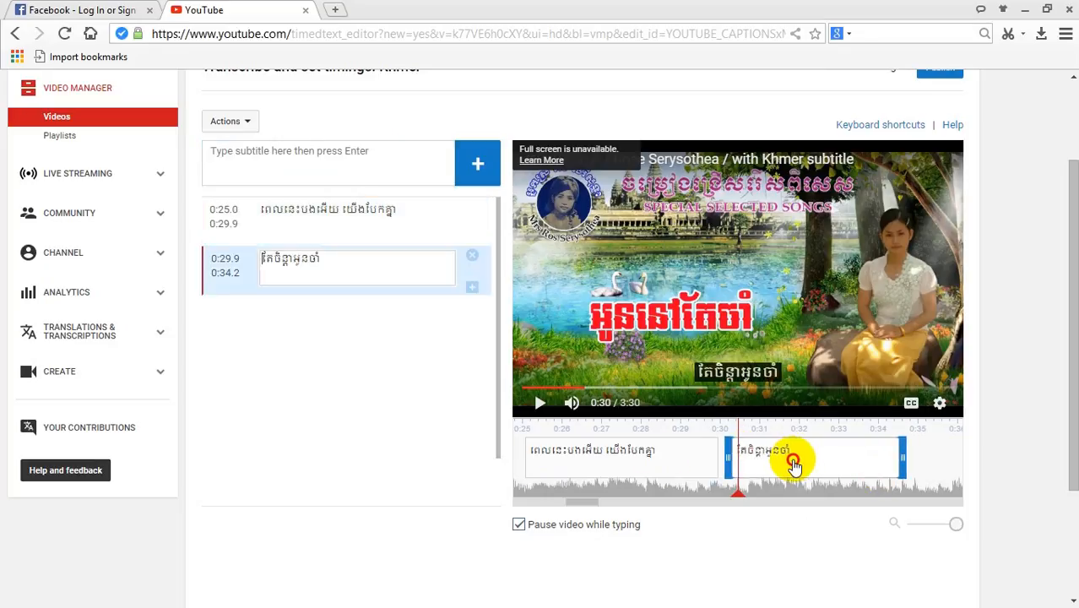
{"action": "left_click_drag", "start_coordinate": [684, 491], "coordinate": [697, 495]}
{"action": "left_click", "coordinate": [540, 403]}
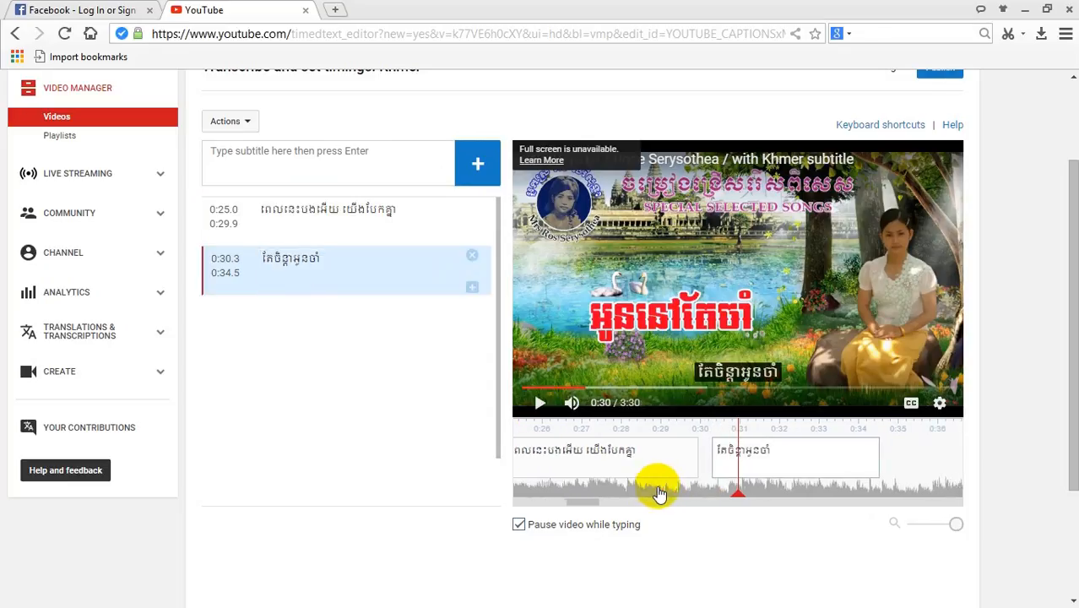
Step: Replay the transition between the first two subtitles and fine-tune the second to run from 0:30.4 to 0:34.6
{"action": "left_click_drag", "start_coordinate": [662, 489], "coordinate": [675, 494]}
{"action": "left_click", "coordinate": [548, 405]}
{"action": "left_click", "coordinate": [550, 404]}
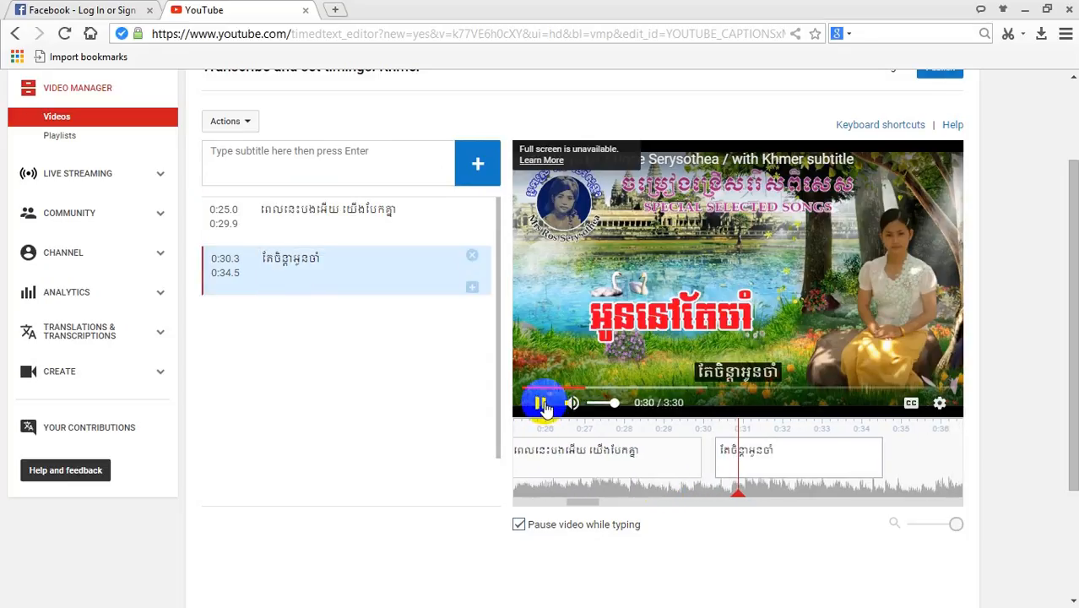
{"action": "left_click", "coordinate": [545, 403]}
{"action": "left_click_drag", "start_coordinate": [764, 464], "coordinate": [774, 466]}
{"action": "left_click_drag", "start_coordinate": [712, 482], "coordinate": [764, 489]}
{"action": "left_click", "coordinate": [541, 405]}
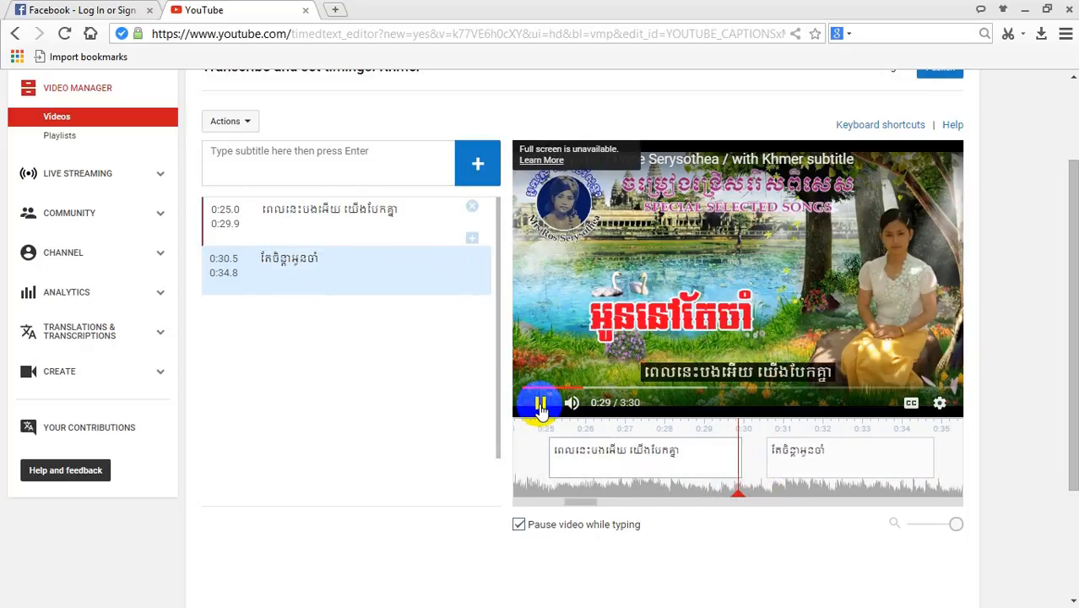
{"action": "left_click", "coordinate": [811, 484]}
{"action": "left_click", "coordinate": [804, 470]}
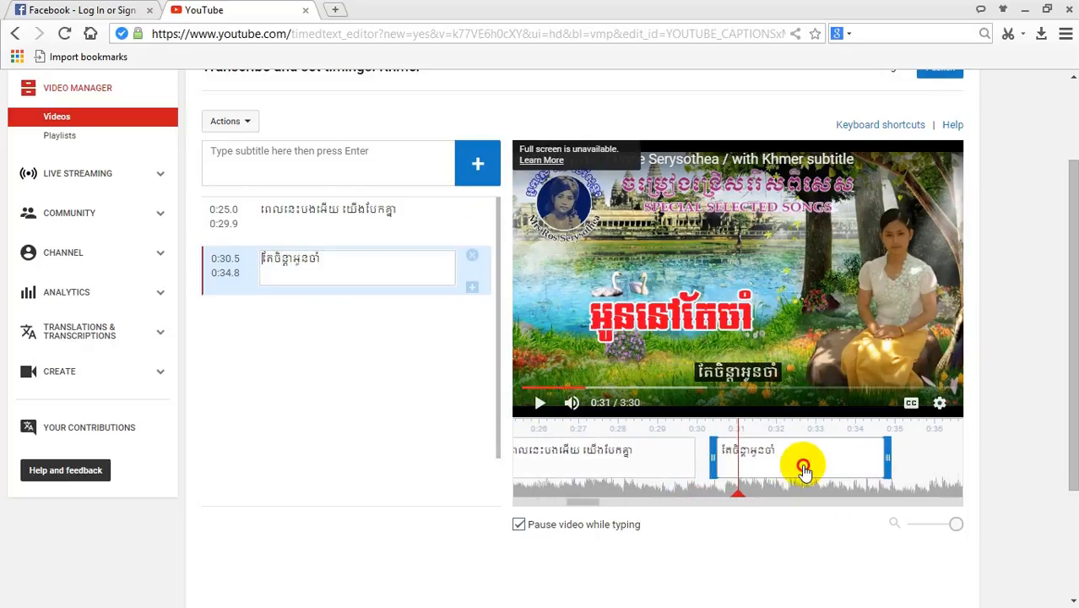
{"action": "left_click_drag", "start_coordinate": [700, 489], "coordinate": [751, 482]}
{"action": "left_click", "coordinate": [536, 401]}
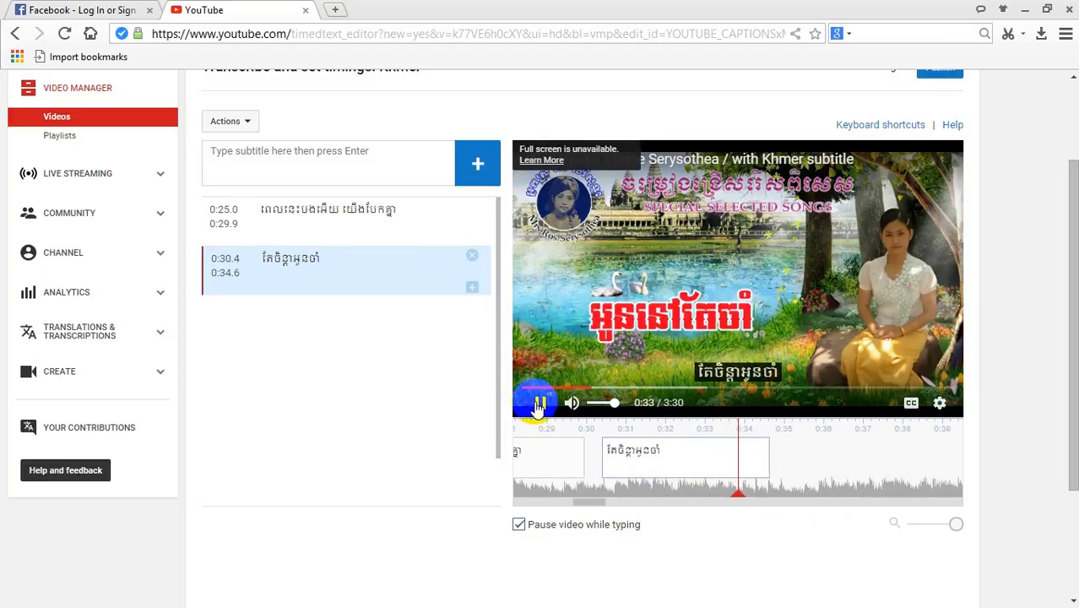
Step: Stop after the second subtitle and add the third with the text "ទោះបីយូររាប់រយពាន់ឆ្នាំ" at 0:38
{"action": "left_click", "coordinate": [537, 405]}
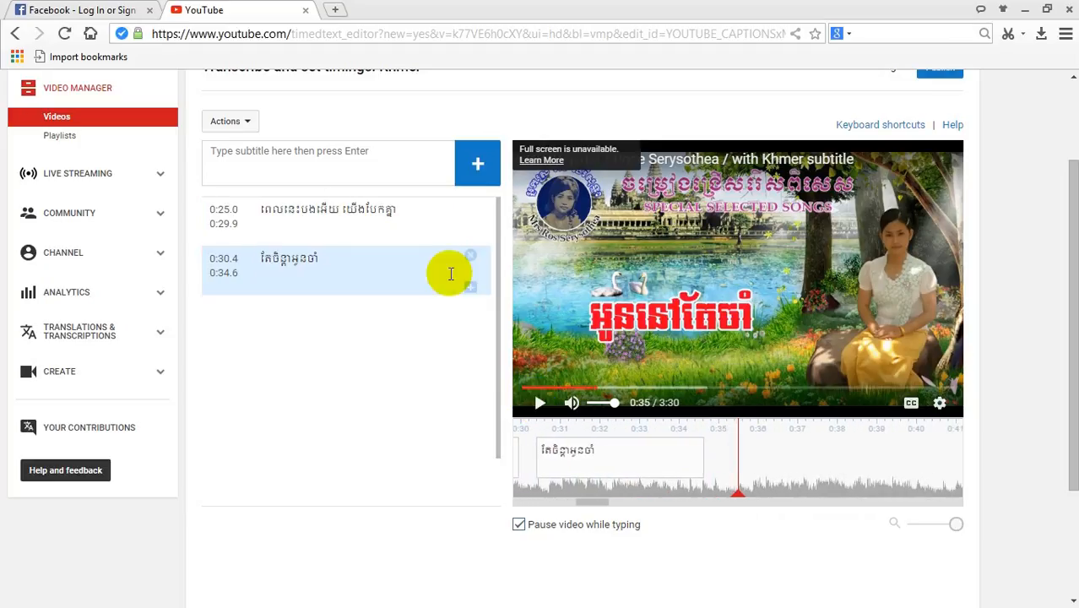
{"action": "left_click", "coordinate": [358, 168]}
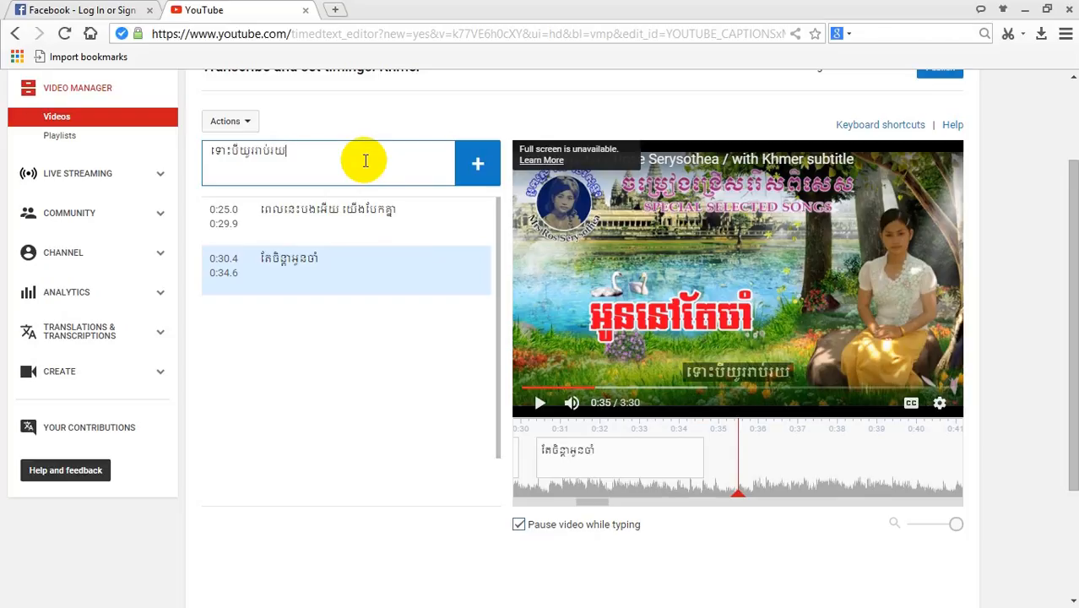
{"action": "type", "text": "ពាន់ឆ្នាំ"}
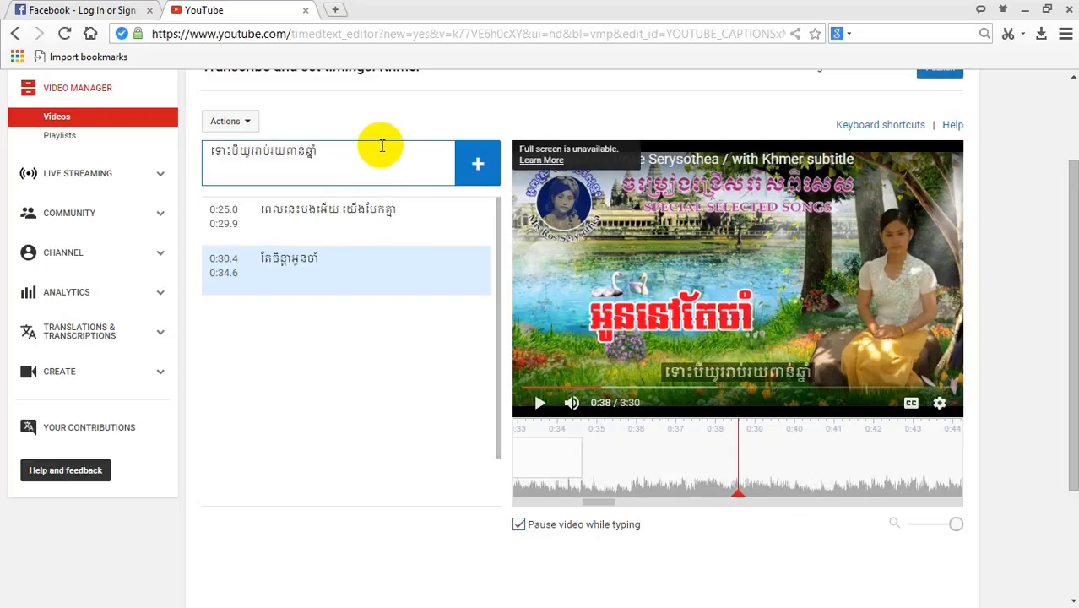
{"action": "left_click", "coordinate": [475, 163]}
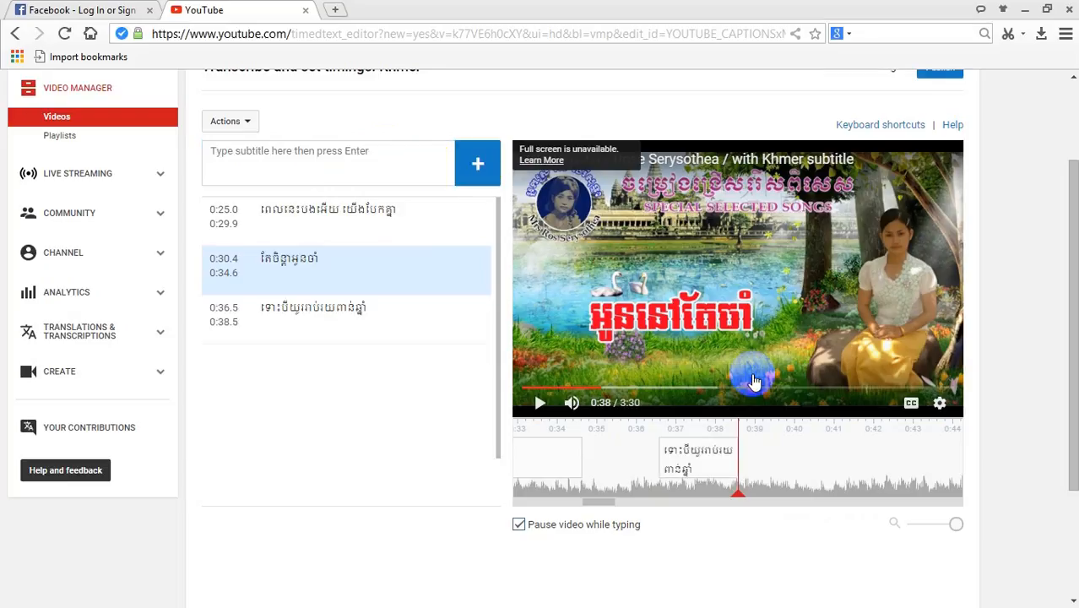
Step: Adjust the third subtitle's timing on the waveform against playback so it runs from 0:35.2 to 0:39.5
{"action": "left_click_drag", "start_coordinate": [746, 455], "coordinate": [831, 452]}
{"action": "left_click_drag", "start_coordinate": [696, 454], "coordinate": [661, 449]}
{"action": "left_click", "coordinate": [542, 406]}
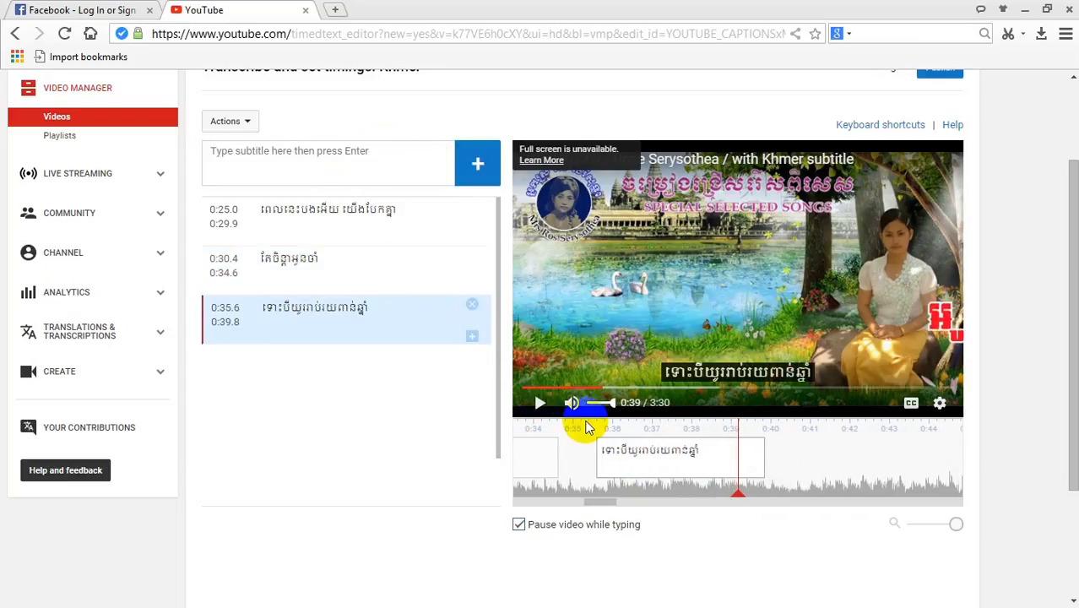
{"action": "left_click_drag", "start_coordinate": [579, 426], "coordinate": [726, 492]}
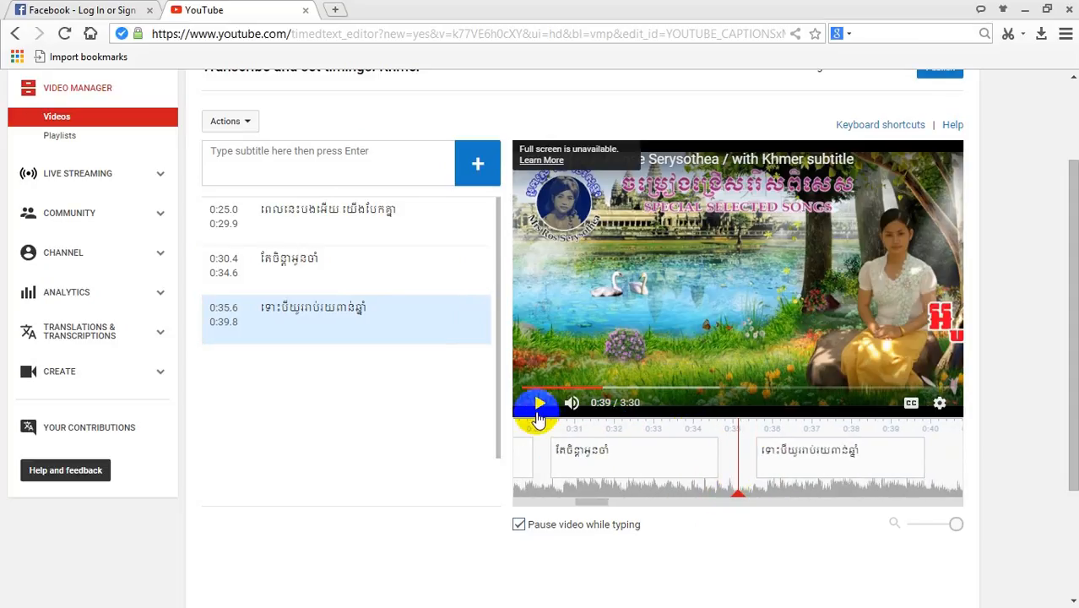
{"action": "left_click", "coordinate": [538, 419]}
{"action": "left_click", "coordinate": [731, 470]}
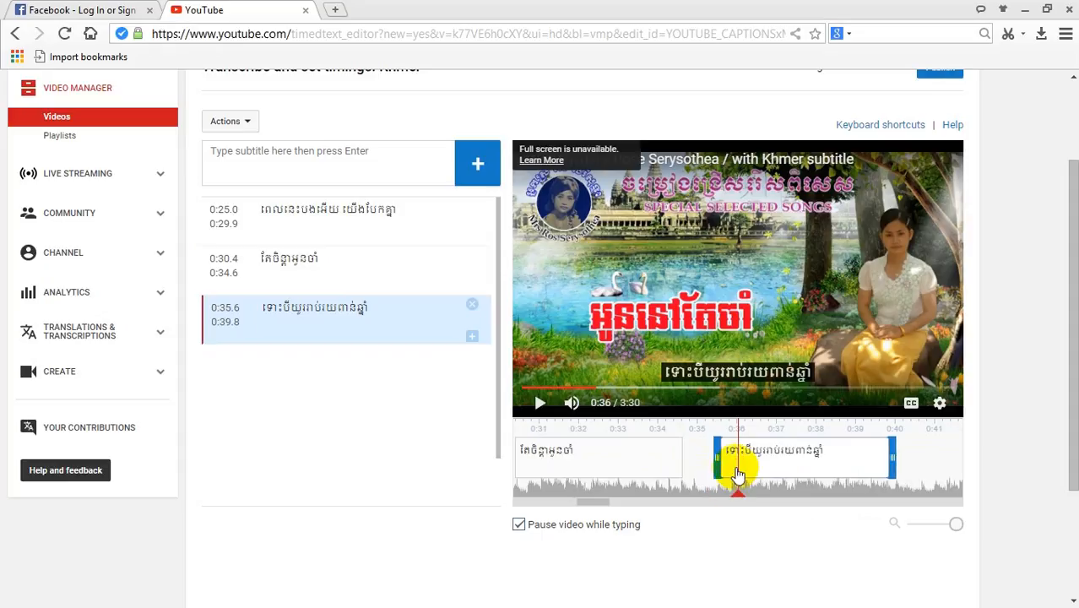
{"action": "left_click_drag", "start_coordinate": [698, 497], "coordinate": [766, 492]}
{"action": "left_click", "coordinate": [538, 404]}
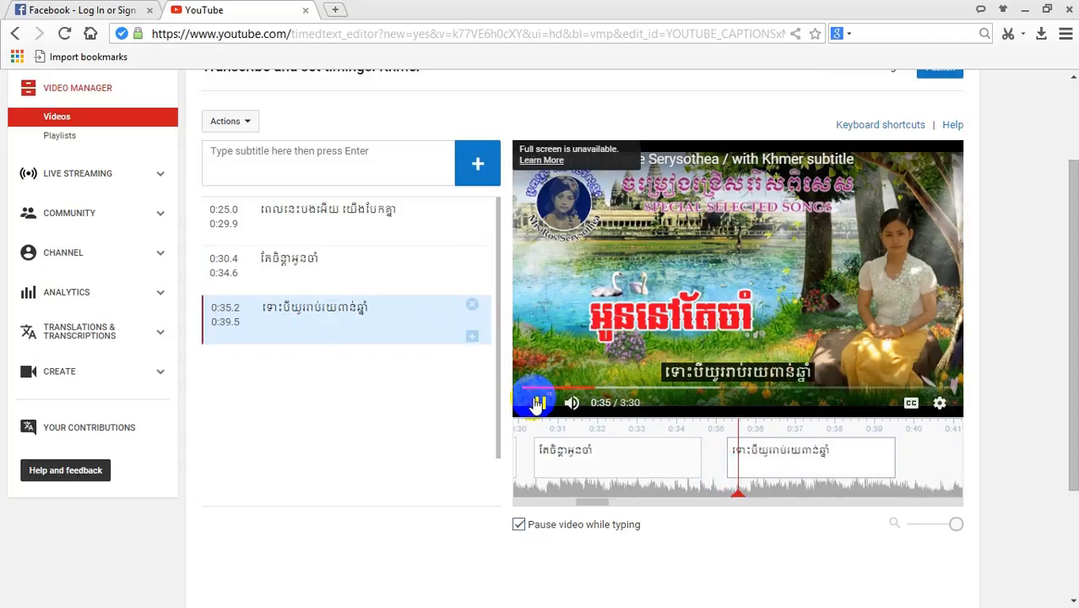
Step: Return the playback position to 0:33 and replay the start of the third subtitle to check its timing
{"action": "left_click", "coordinate": [538, 404]}
{"action": "left_click", "coordinate": [722, 500]}
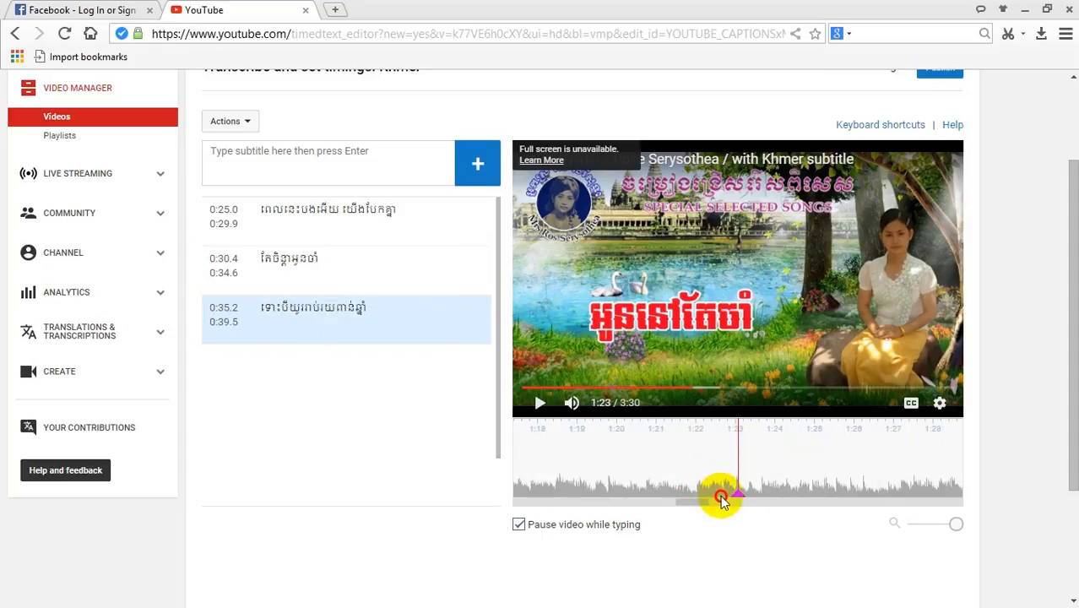
{"action": "left_click", "coordinate": [593, 388]}
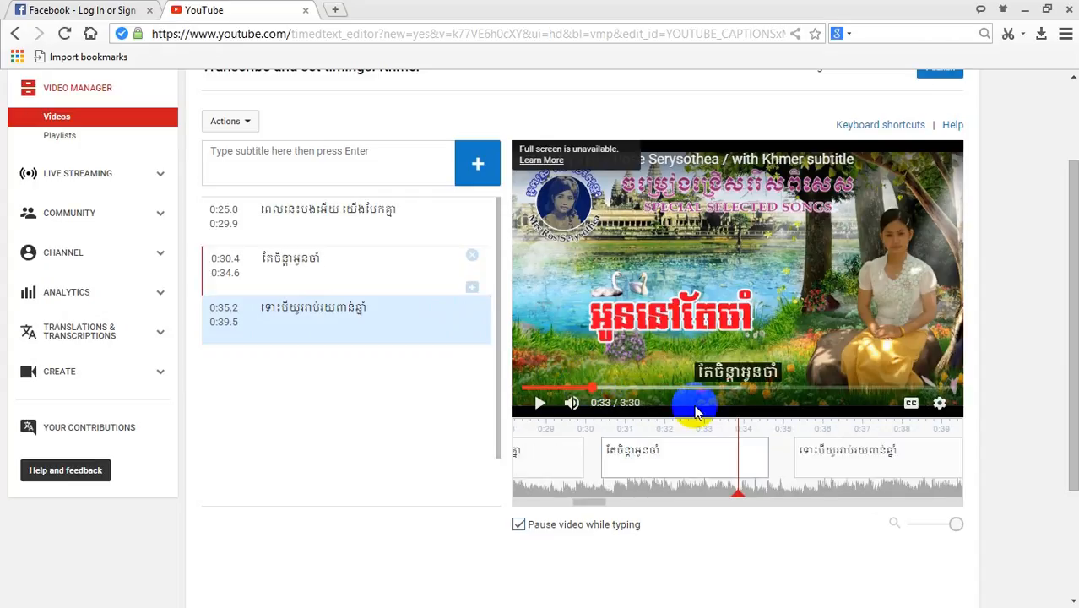
{"action": "left_click", "coordinate": [603, 388]}
{"action": "left_click", "coordinate": [590, 388]}
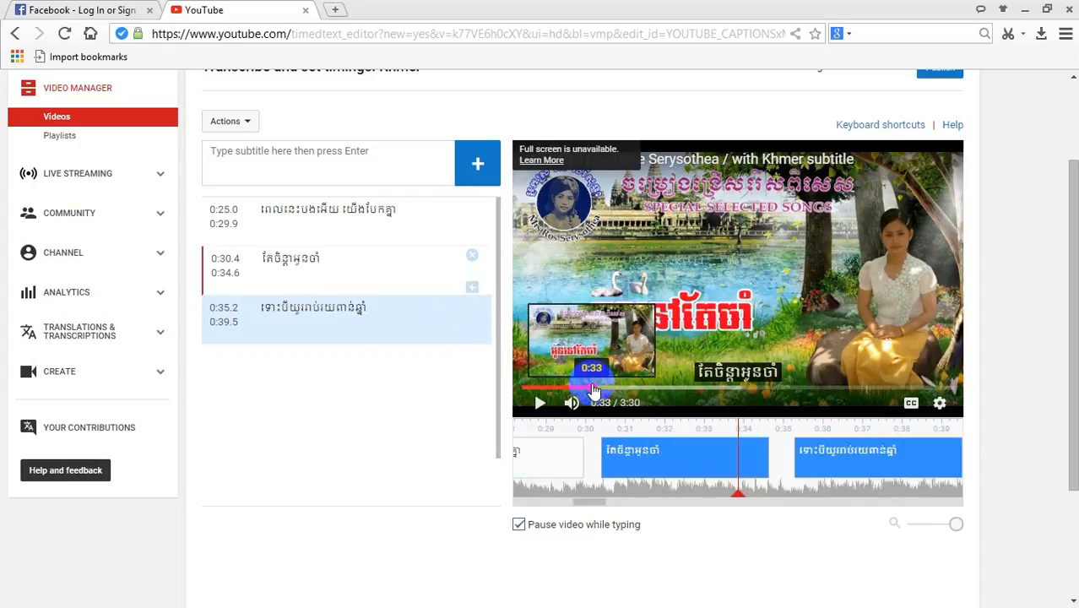
{"action": "mouse_move", "coordinate": [701, 486]}
{"action": "left_mouse_down"}
{"action": "mouse_move", "coordinate": [662, 486]}
{"action": "mouse_move", "coordinate": [704, 497]}
{"action": "left_mouse_up"}
{"action": "left_click", "coordinate": [533, 407]}
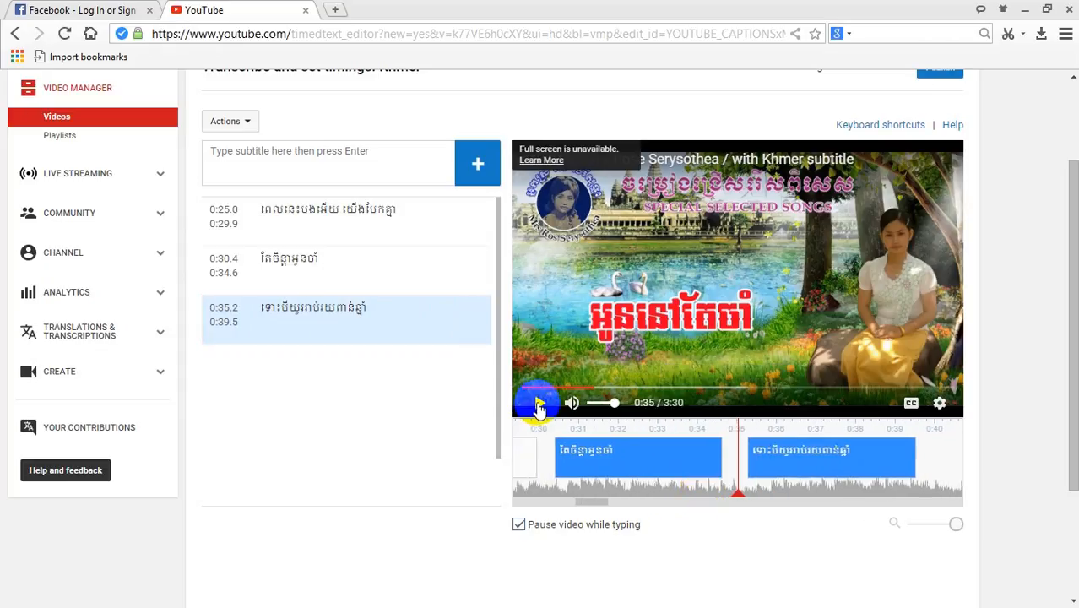
{"action": "left_click", "coordinate": [540, 407]}
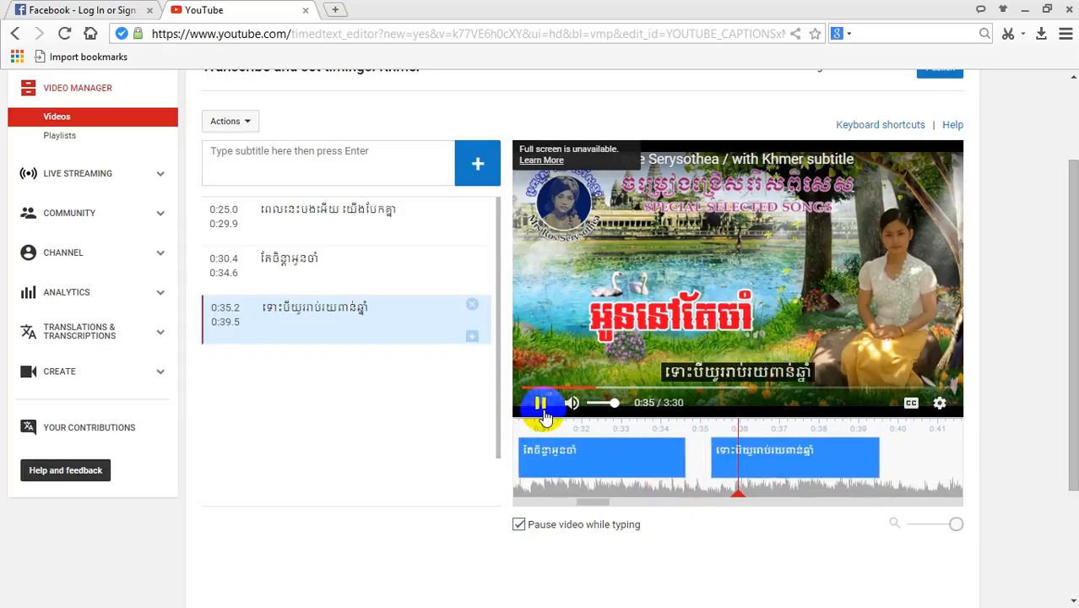
Step: Play through the third subtitle, pause at 0:40, and extend its end time to 0:40.1
{"action": "left_click", "coordinate": [640, 490]}
{"action": "left_click", "coordinate": [625, 467]}
{"action": "left_click", "coordinate": [538, 406]}
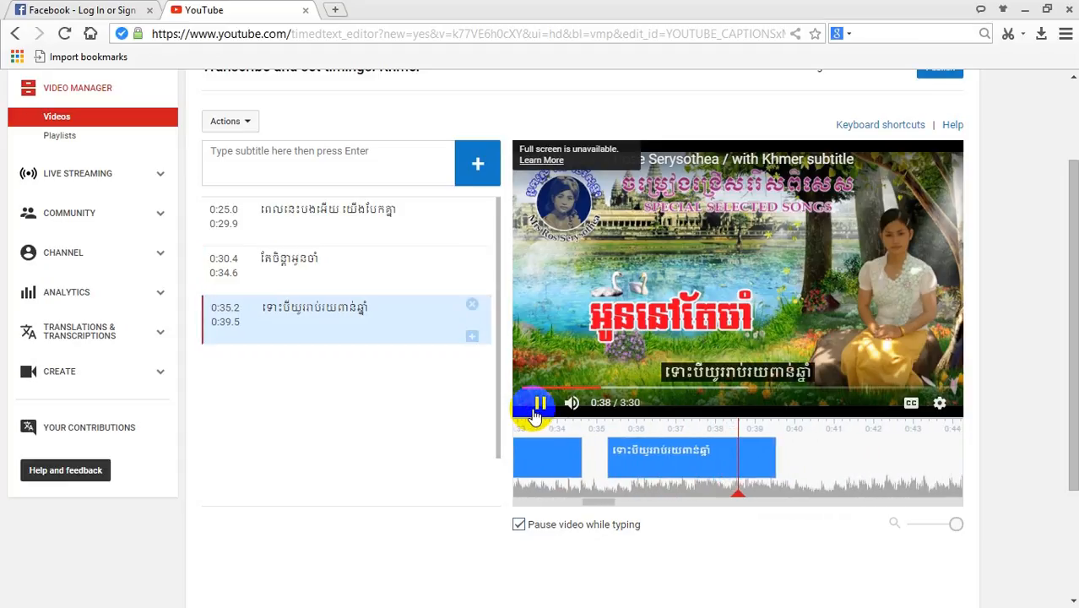
{"action": "left_click", "coordinate": [539, 404]}
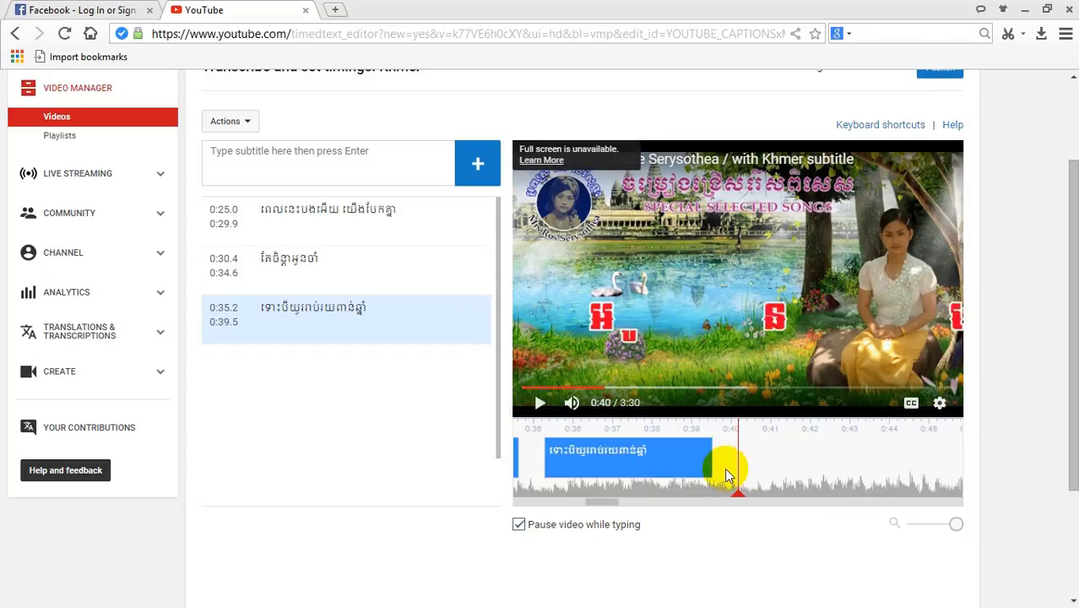
{"action": "left_click_drag", "start_coordinate": [739, 462], "coordinate": [738, 462]}
Step: Play on to 0:43 and add the fourth subtitle there with the text "ក៏អូនទ្រាំចាំបង"
{"action": "left_click", "coordinate": [539, 404]}
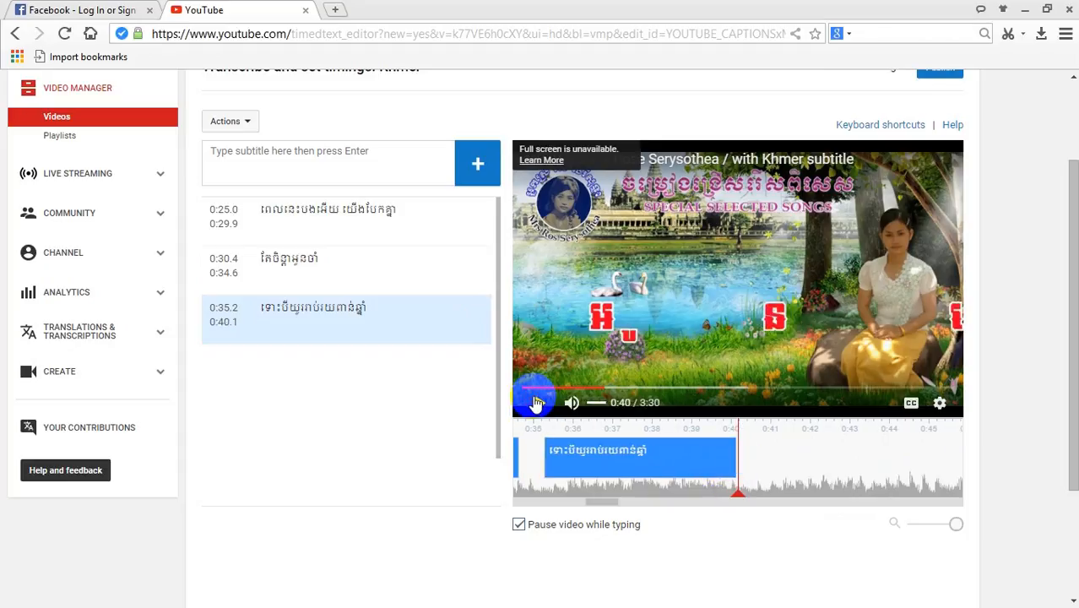
{"action": "left_click", "coordinate": [541, 403]}
{"action": "left_click", "coordinate": [541, 404]}
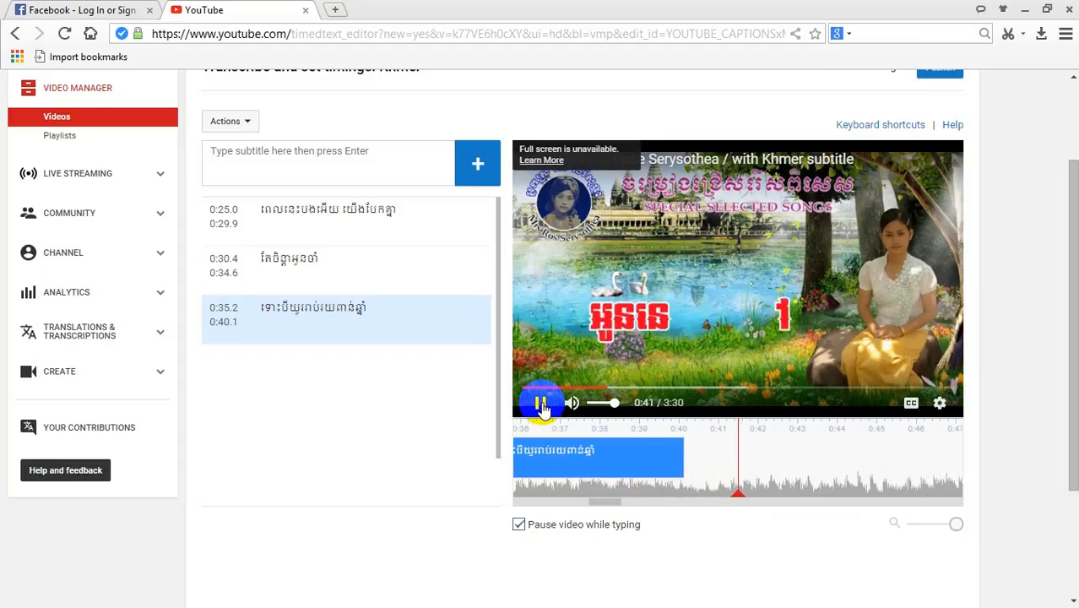
{"action": "left_click", "coordinate": [410, 145]}
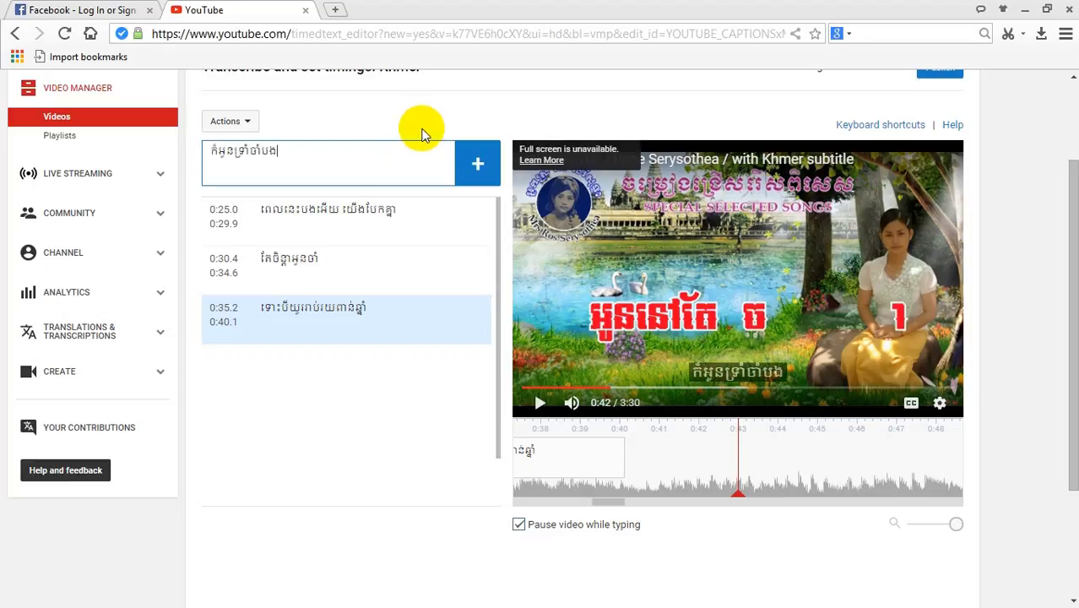
{"action": "left_click", "coordinate": [478, 164]}
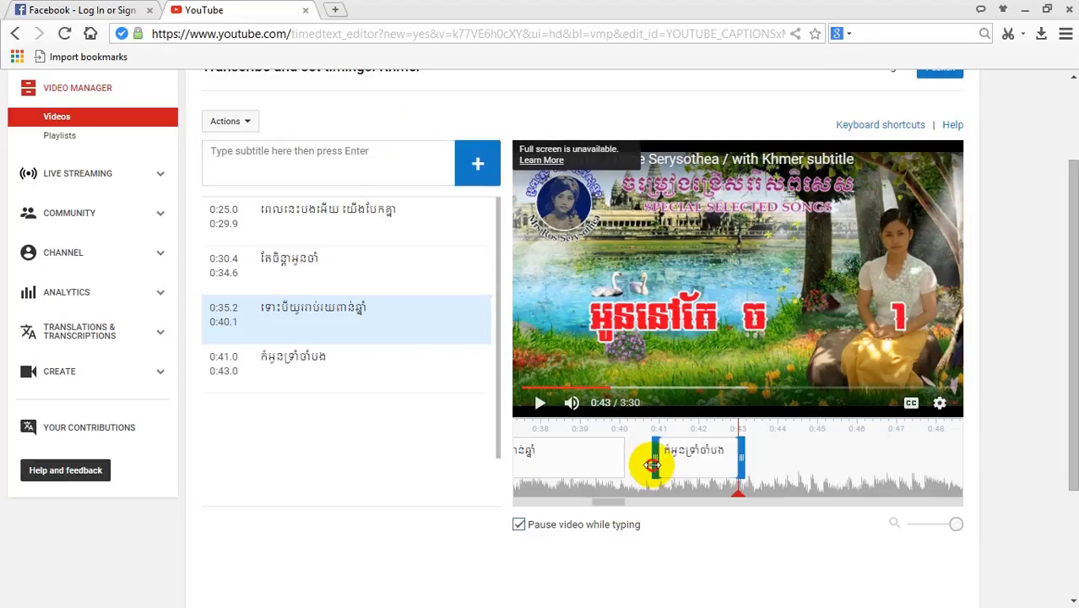
Step: Move the fourth subtitle's start to 0:40.6 and replay the passage around 0:40 to check it against the singing
{"action": "left_click_drag", "start_coordinate": [652, 465], "coordinate": [646, 489]}
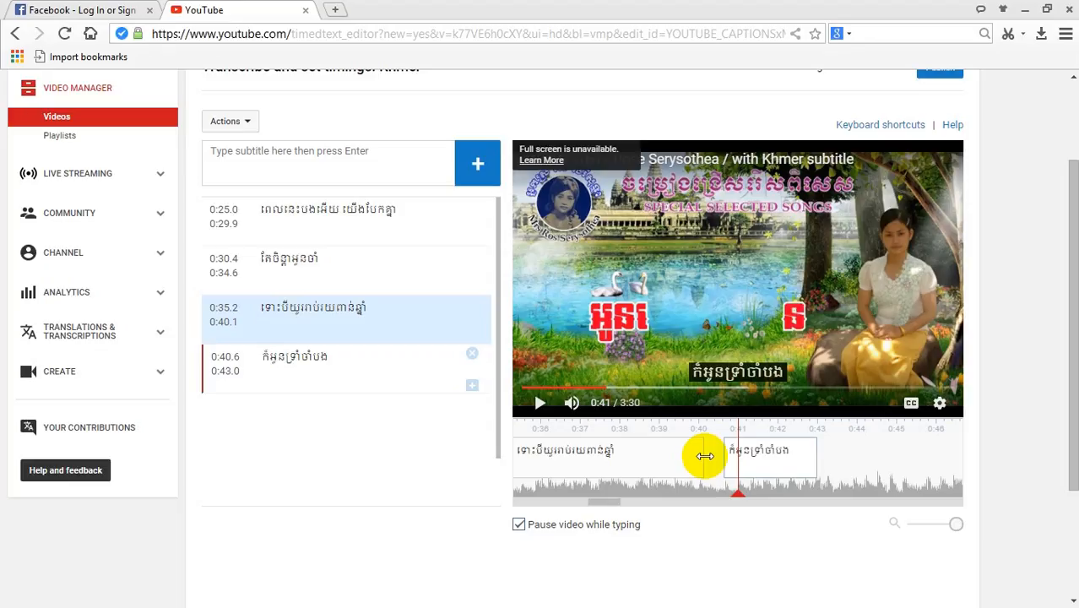
{"action": "left_click", "coordinate": [757, 372]}
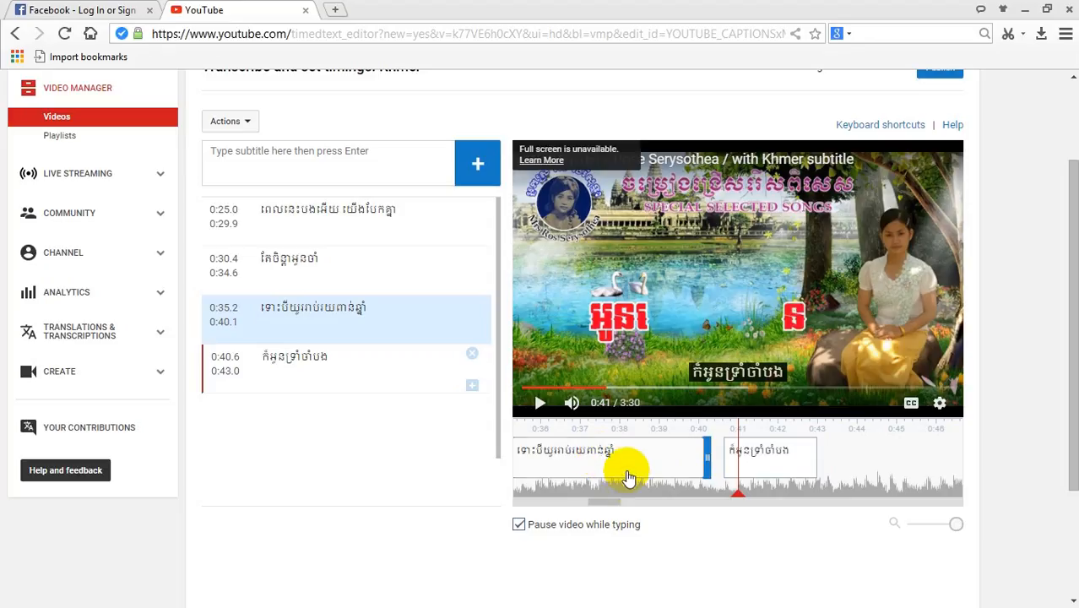
{"action": "mouse_move", "coordinate": [630, 489]}
{"action": "left_mouse_down"}
{"action": "mouse_move", "coordinate": [694, 488]}
{"action": "mouse_move", "coordinate": [641, 480]}
{"action": "mouse_move", "coordinate": [668, 492]}
{"action": "left_mouse_up"}
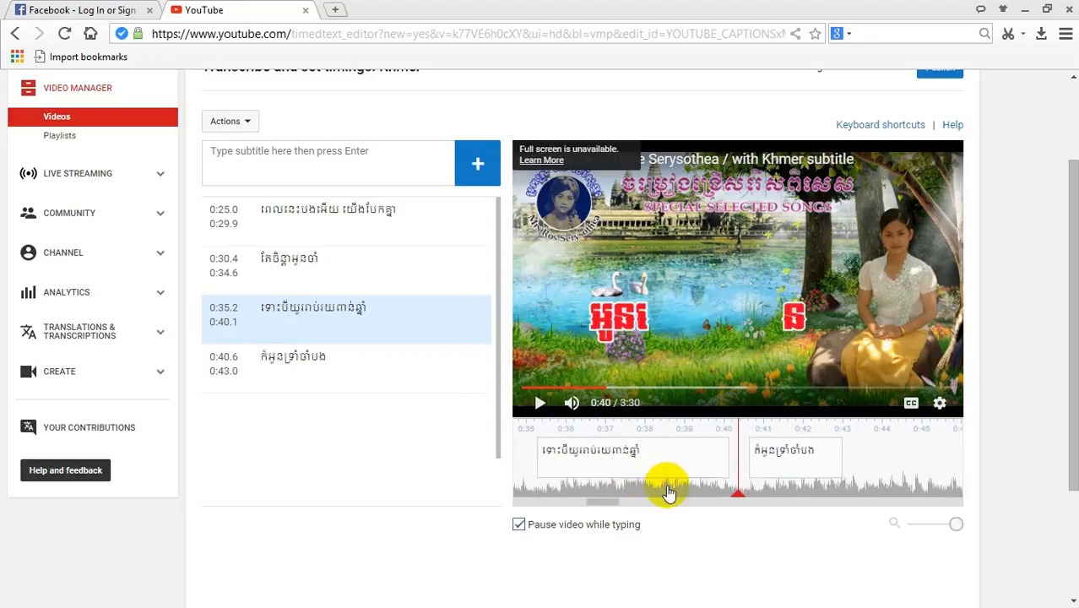
{"action": "left_click", "coordinate": [534, 408]}
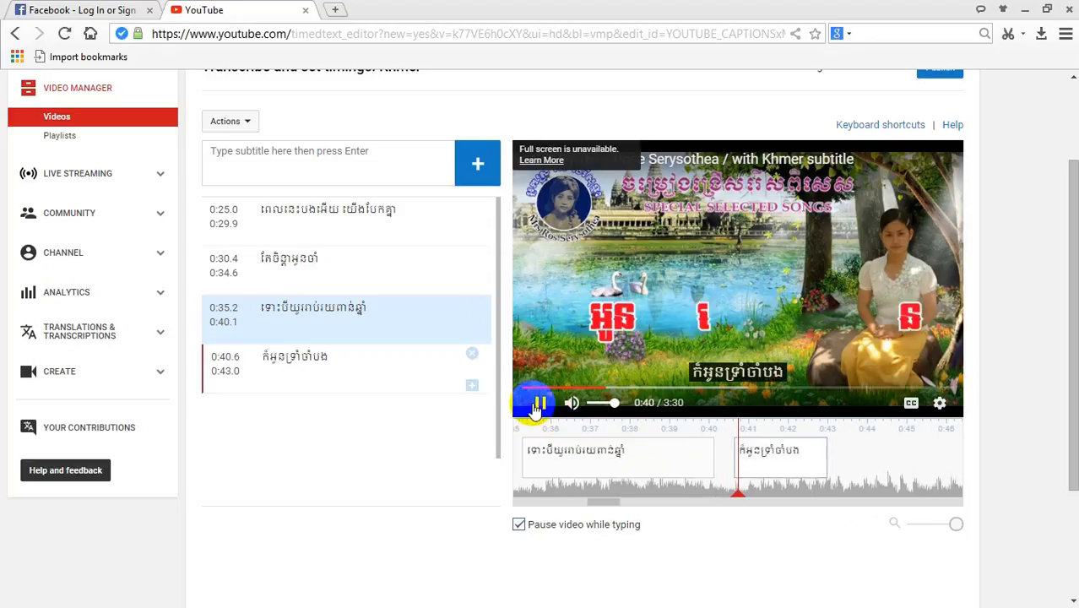
{"action": "left_click_drag", "start_coordinate": [619, 495], "coordinate": [647, 496]}
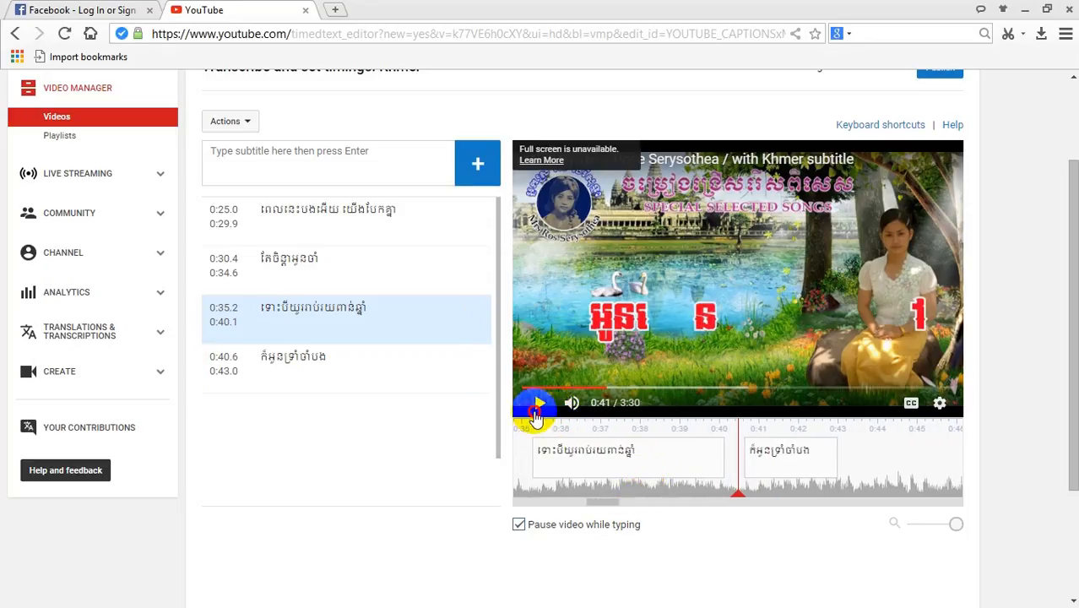
{"action": "left_click", "coordinate": [537, 405]}
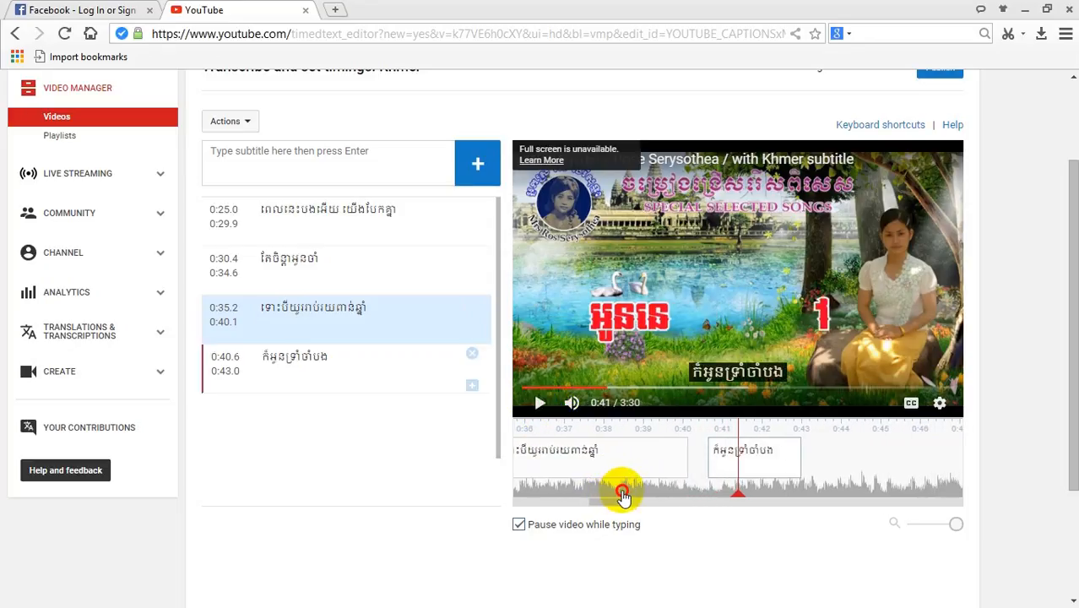
{"action": "left_click_drag", "start_coordinate": [622, 496], "coordinate": [714, 490]}
{"action": "left_click", "coordinate": [545, 417]}
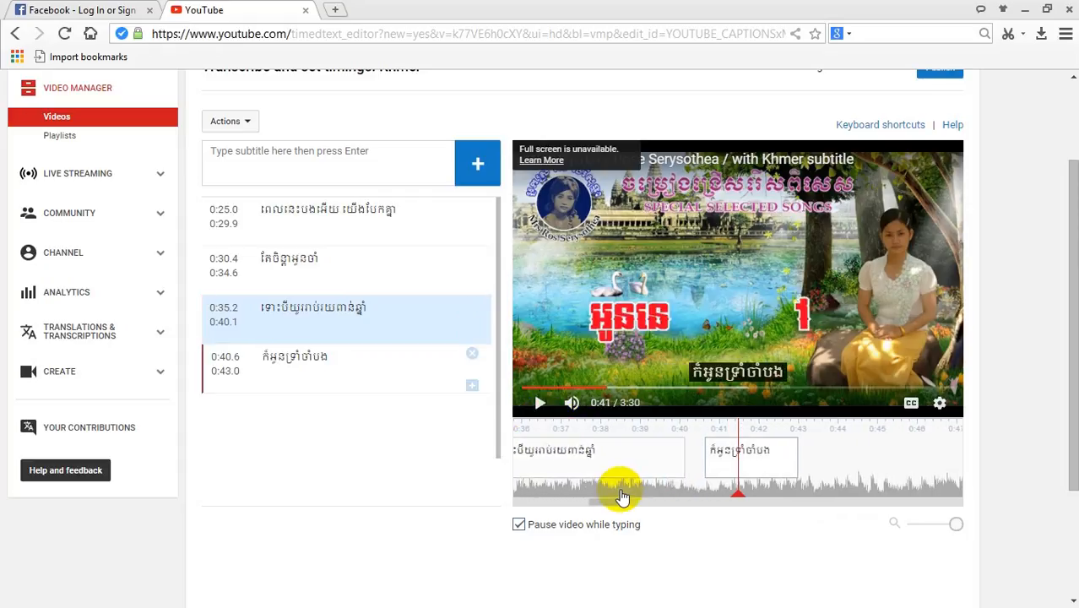
Step: Replay the passage from about 0:38 and extend the fourth subtitle's end time to 0:45.1
{"action": "left_click_drag", "start_coordinate": [622, 490], "coordinate": [768, 488]}
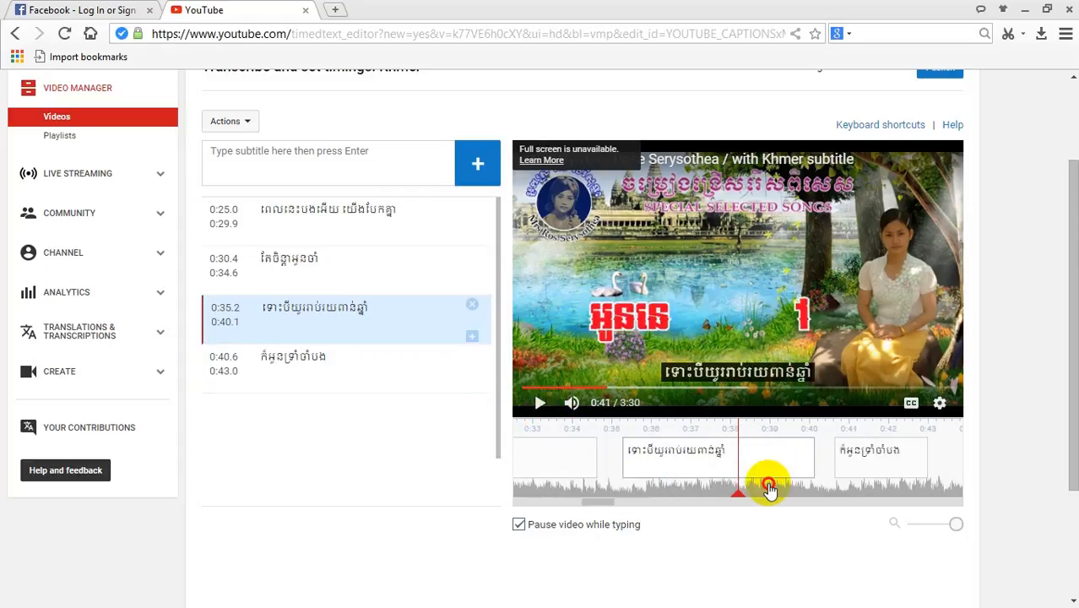
{"action": "left_click_drag", "start_coordinate": [739, 464], "coordinate": [739, 463]}
{"action": "left_click", "coordinate": [539, 402]}
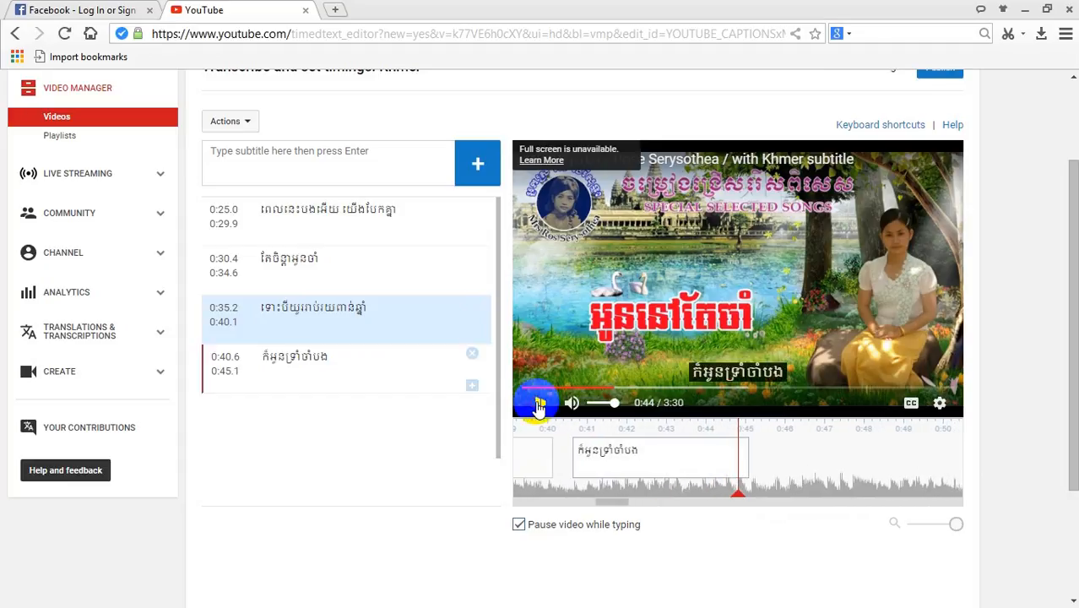
{"action": "left_click", "coordinate": [540, 403]}
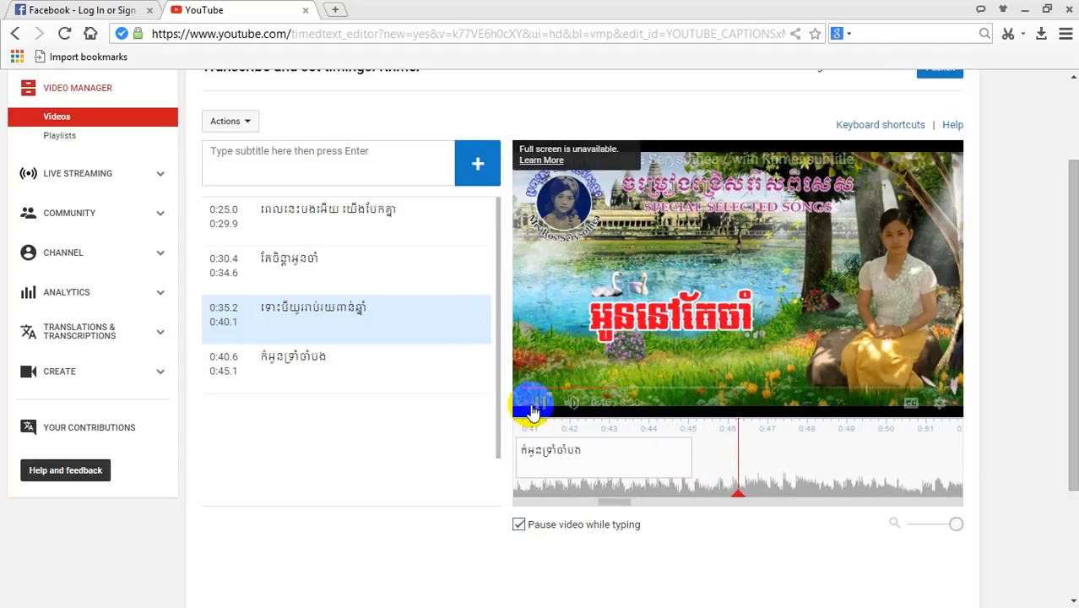
Step: Replay the passage around 0:46 and add the fifth subtitle there with the text "នឹកឃើញគ្រាកើយដៃសង្សារ"
{"action": "left_click", "coordinate": [687, 446]}
{"action": "left_click_drag", "start_coordinate": [687, 445], "coordinate": [739, 455]}
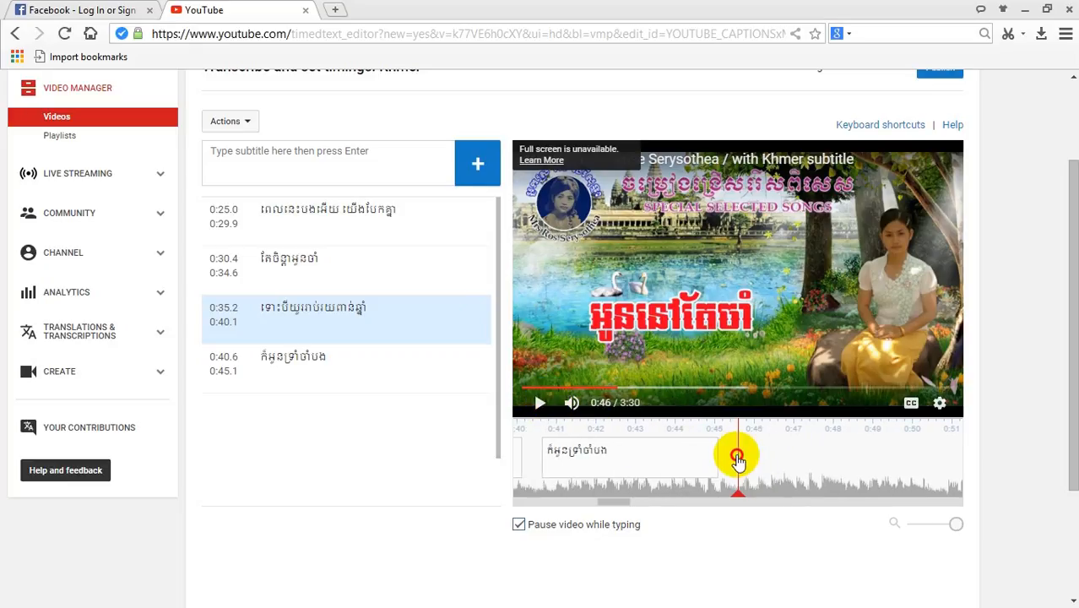
{"action": "left_click", "coordinate": [541, 403]}
{"action": "left_click", "coordinate": [358, 169]}
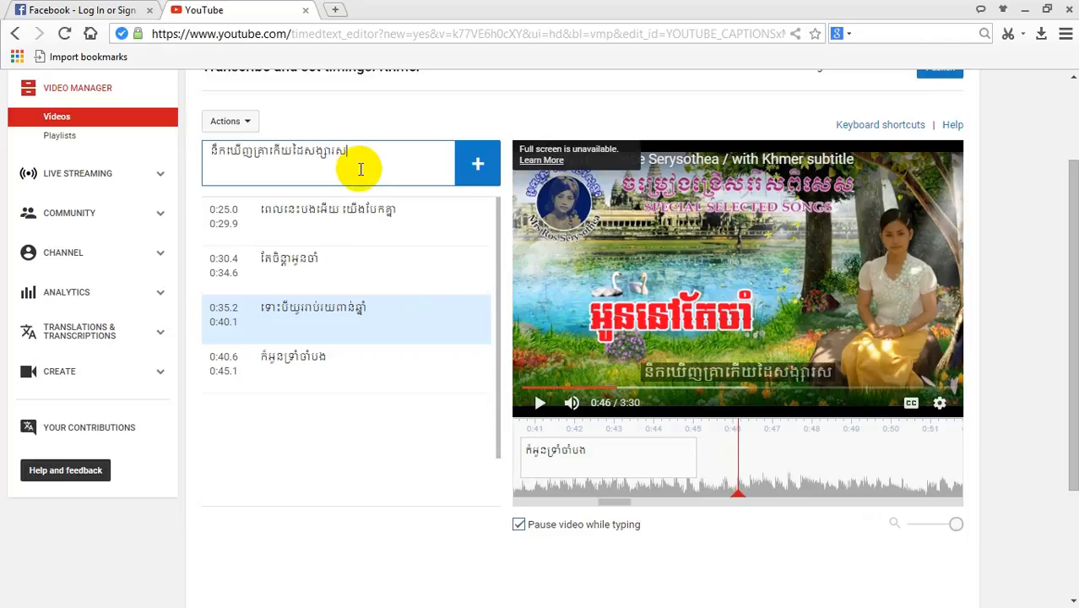
{"action": "key", "text": "BackSpace"}
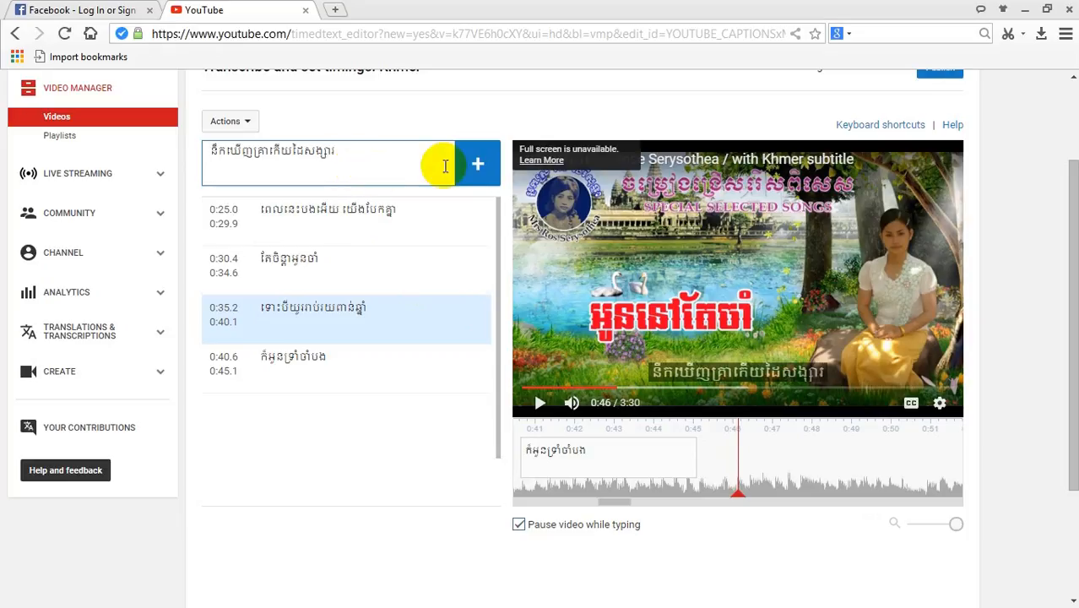
{"action": "left_click", "coordinate": [477, 164]}
Step: Set the fifth subtitle's start to 0:45.5, play it through to 0:50, and set its end to 0:50.4
{"action": "left_click_drag", "start_coordinate": [741, 458], "coordinate": [913, 458]}
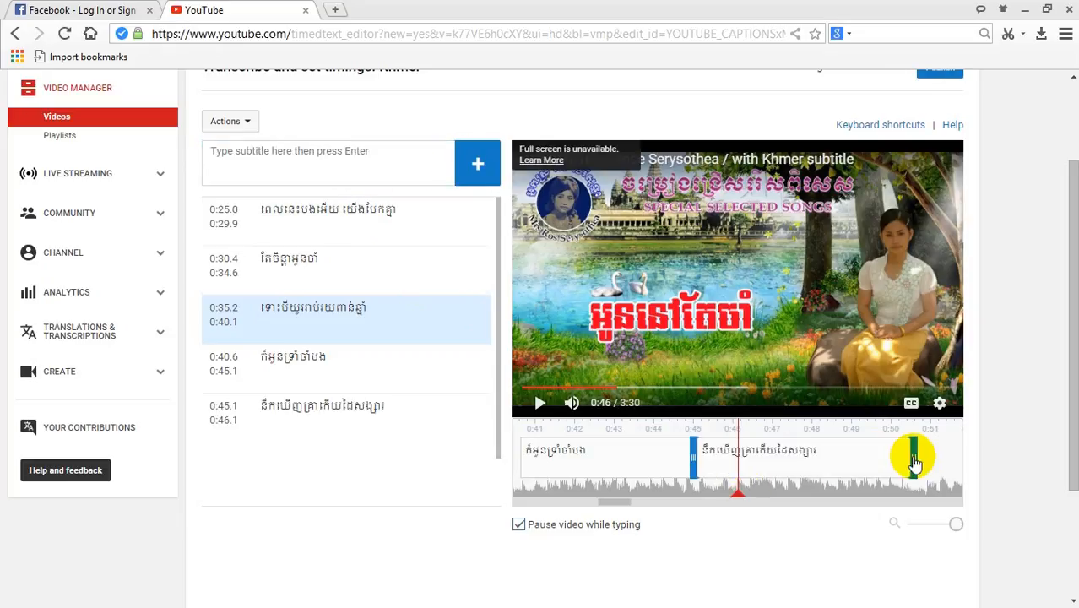
{"action": "left_click_drag", "start_coordinate": [803, 458], "coordinate": [819, 463]}
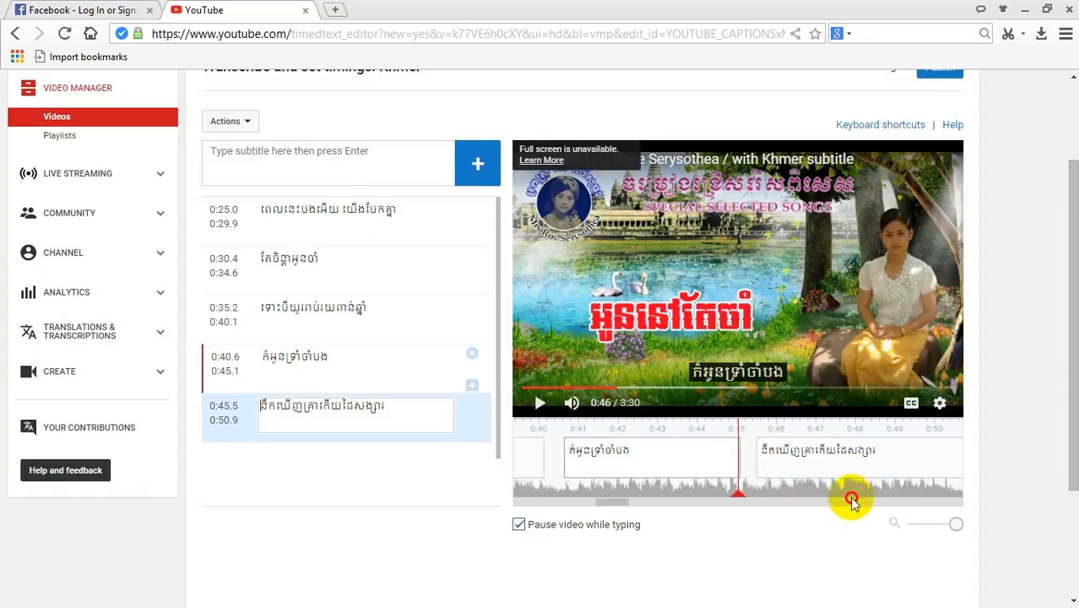
{"action": "left_click", "coordinate": [539, 403]}
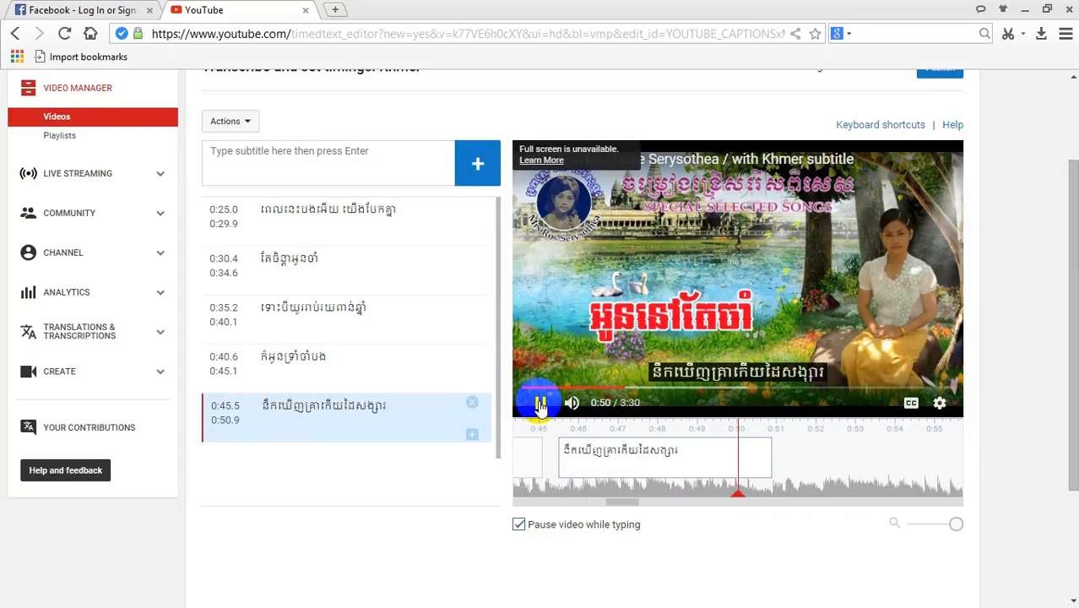
{"action": "left_click", "coordinate": [540, 405]}
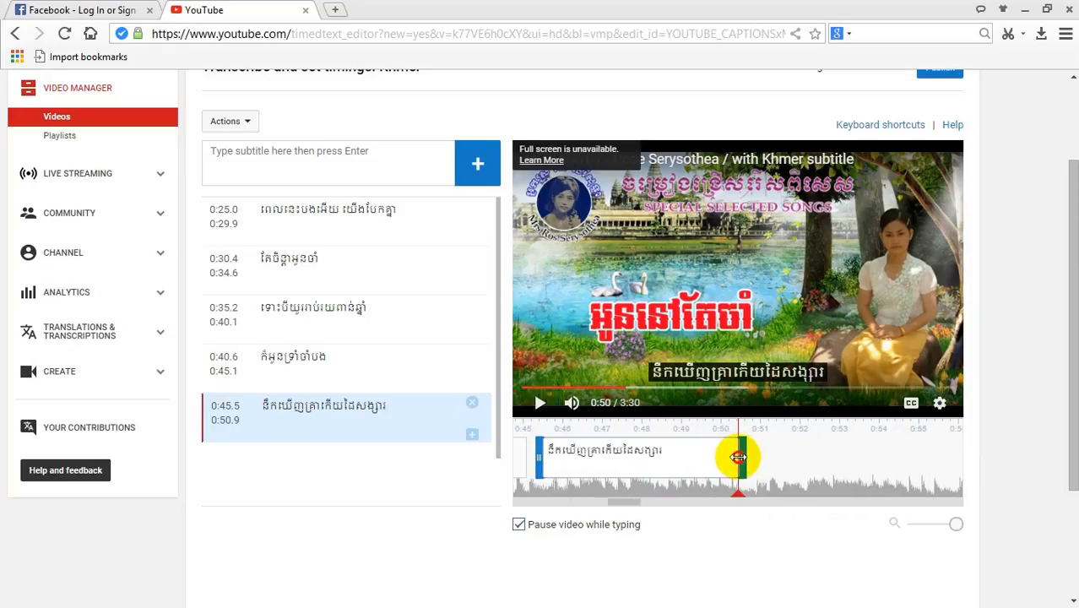
{"action": "left_click_drag", "start_coordinate": [738, 457], "coordinate": [734, 456]}
Step: Add the sixth subtitle with the text "ស្តាប់ដង្ហើមឆ្លើយឆ្លង", running from 0:51.1 to 0:56.1
{"action": "left_click", "coordinate": [428, 159]}
{"action": "type", "text": "ស៊"}
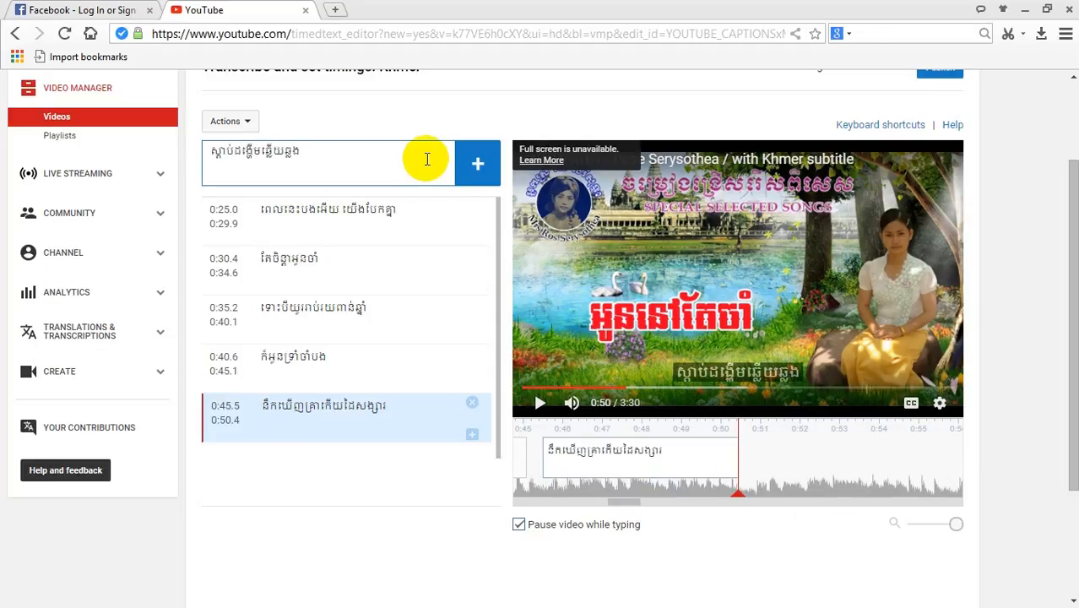
{"action": "left_click", "coordinate": [471, 164]}
{"action": "left_click_drag", "start_coordinate": [739, 462], "coordinate": [825, 474]}
Step: Replay from about 0:50 and shift the sixth subtitle to 0:50.8–0:55.9, checking its start against the singing
{"action": "left_click_drag", "start_coordinate": [701, 485], "coordinate": [805, 478]}
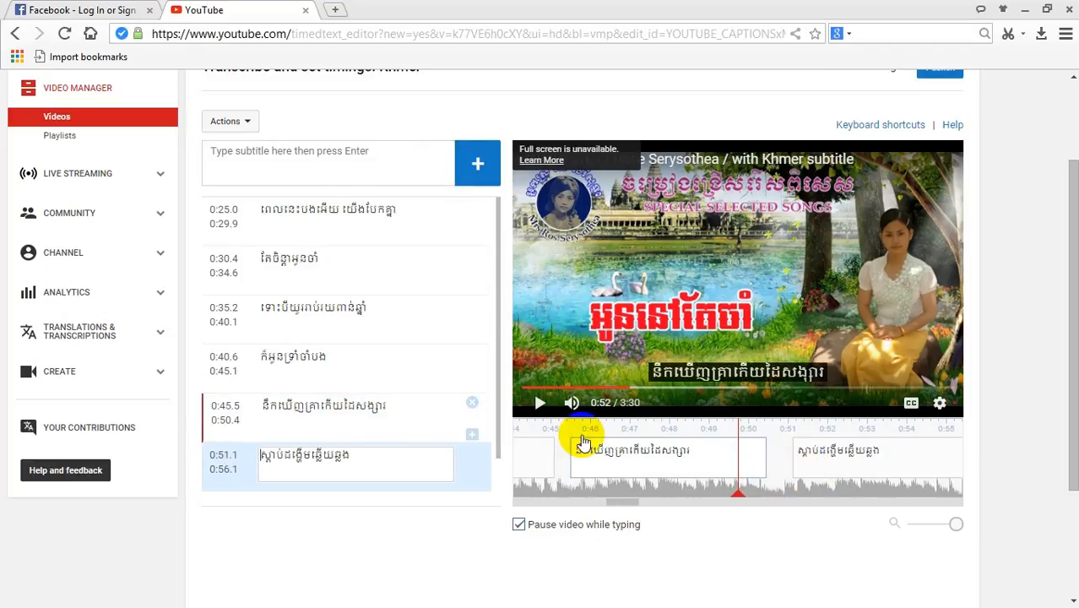
{"action": "left_click", "coordinate": [541, 403]}
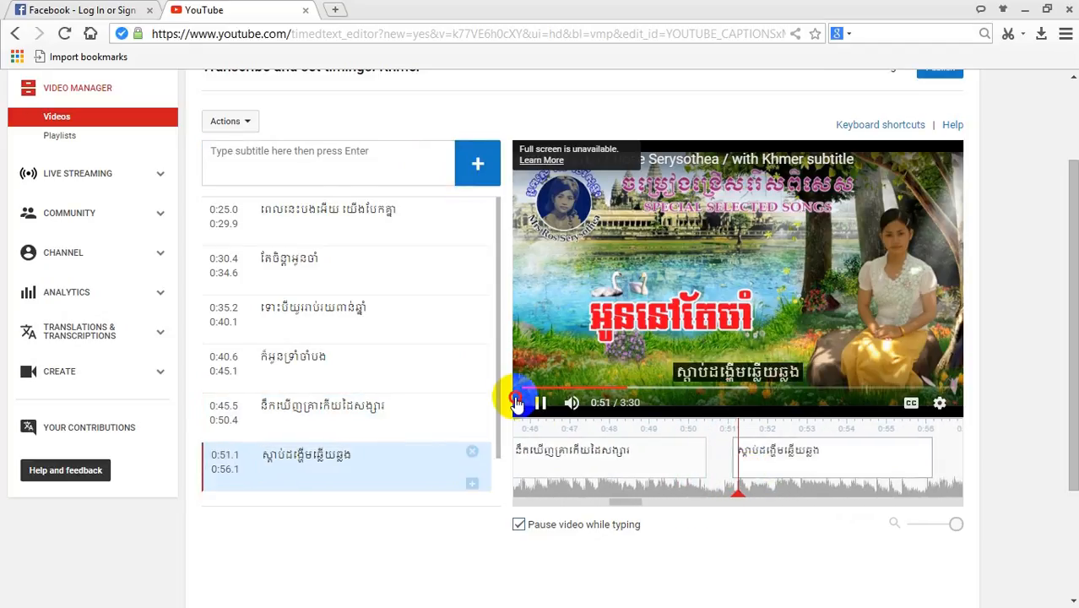
{"action": "left_click", "coordinate": [539, 403]}
{"action": "left_click_drag", "start_coordinate": [818, 469], "coordinate": [805, 468]}
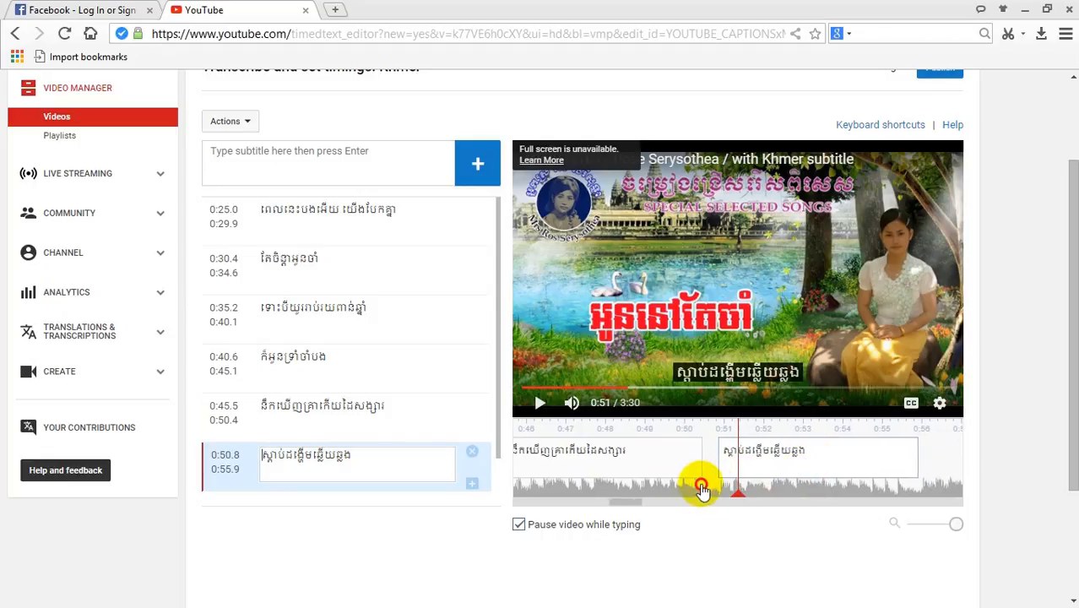
{"action": "left_click_drag", "start_coordinate": [700, 485], "coordinate": [711, 483]}
{"action": "left_click", "coordinate": [540, 403]}
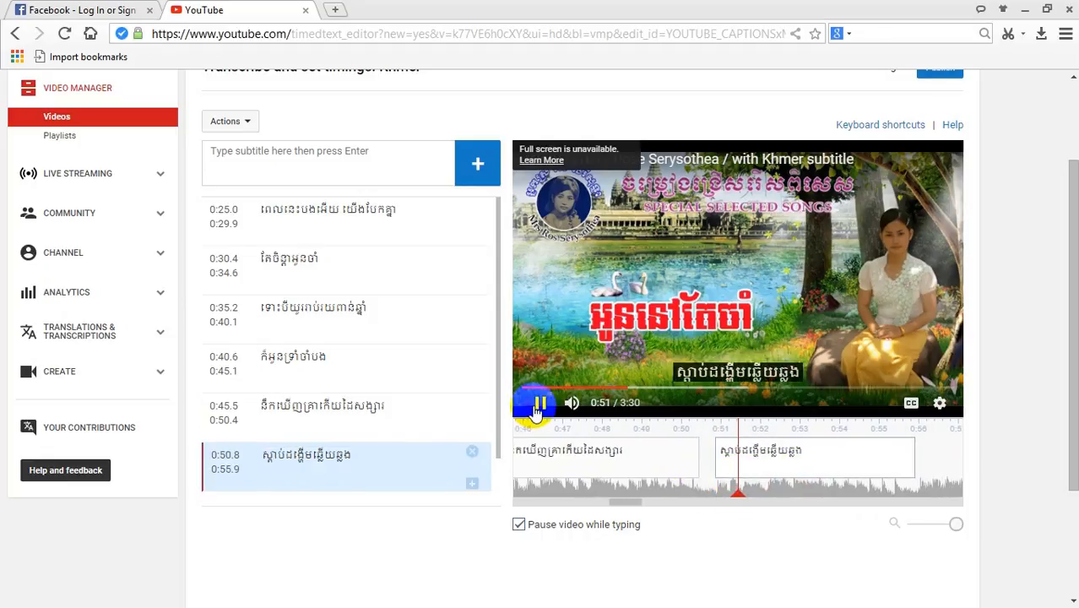
{"action": "left_click", "coordinate": [540, 403]}
Step: Replay the fifth subtitle and the start of the sixth from about 0:47, pausing at 0:53
{"action": "left_click_drag", "start_coordinate": [630, 482], "coordinate": [811, 508]}
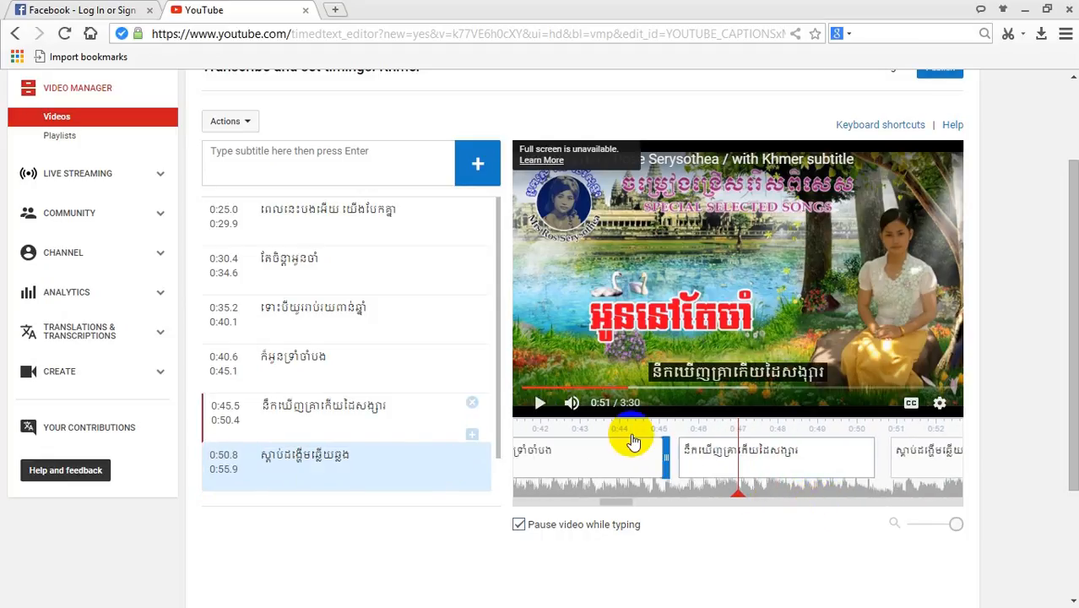
{"action": "left_click", "coordinate": [543, 406]}
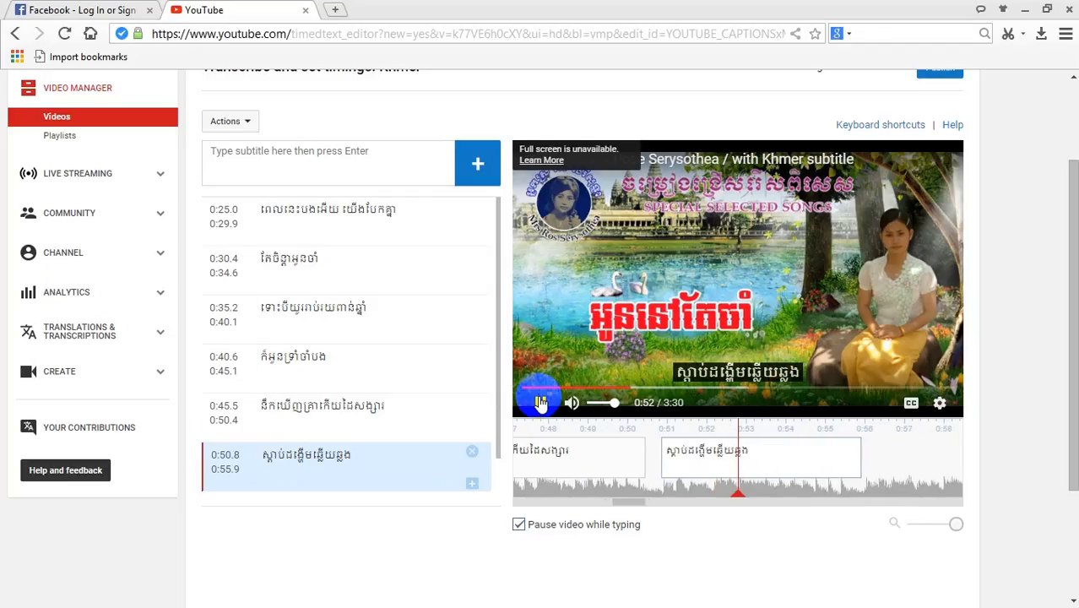
{"action": "left_click", "coordinate": [541, 402]}
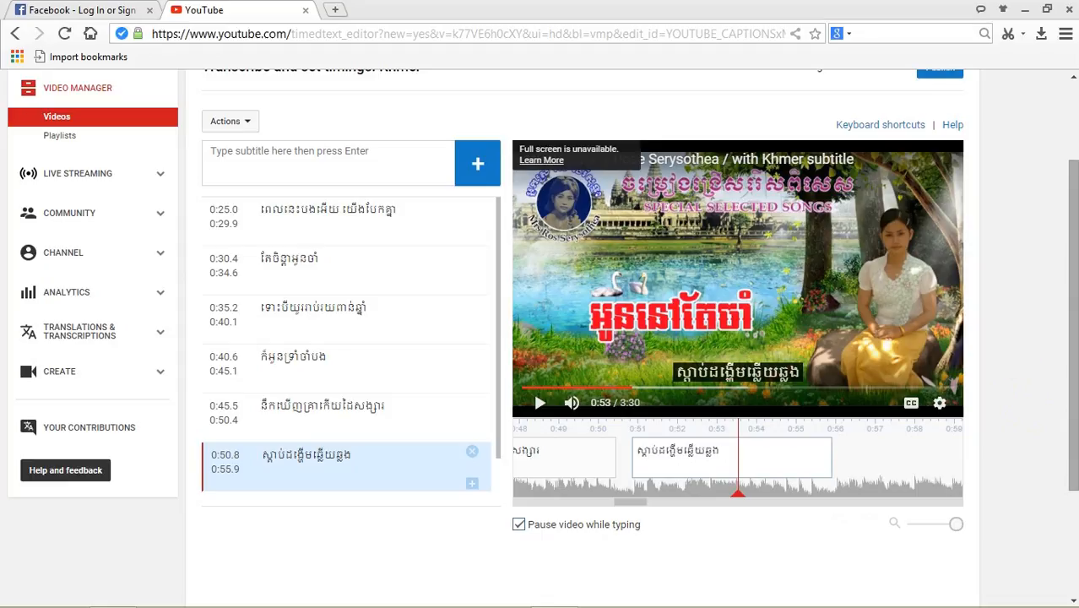
{"action": "left_click_drag", "start_coordinate": [1074, 171], "coordinate": [1073, 111]}
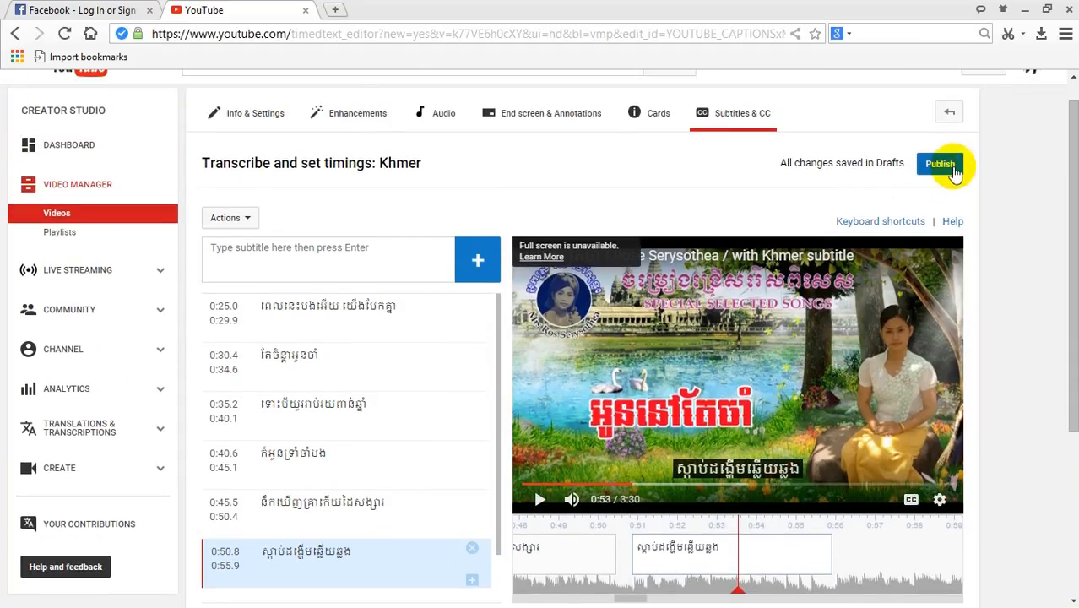
{"action": "left_click_drag", "start_coordinate": [1074, 186], "coordinate": [1074, 288]}
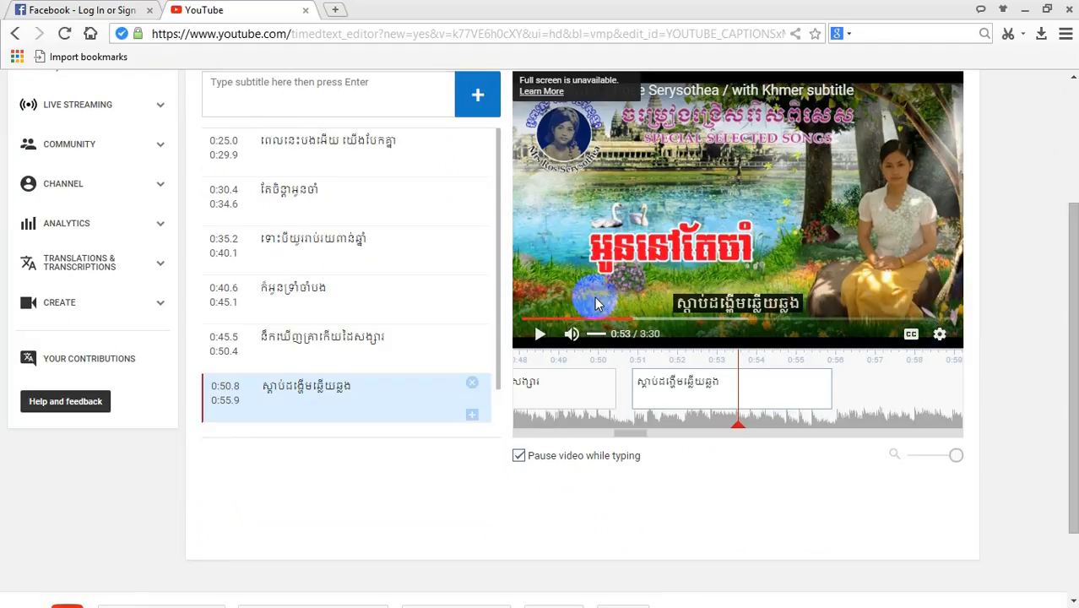
{"action": "left_click_drag", "start_coordinate": [1073, 321], "coordinate": [1074, 315]}
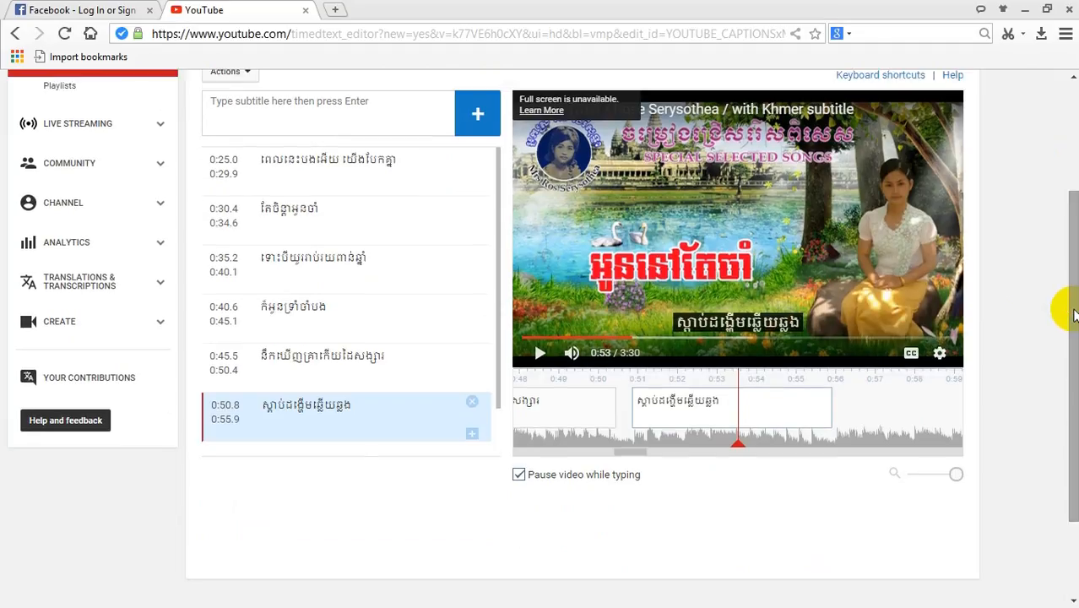